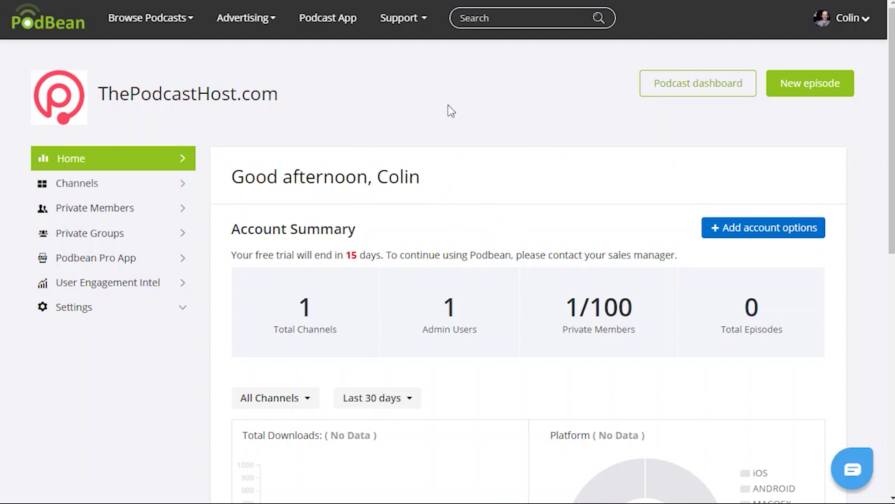
Create the private channel alitudevelopers from the Channels page
{"action": "left_click", "coordinate": [90, 190]}
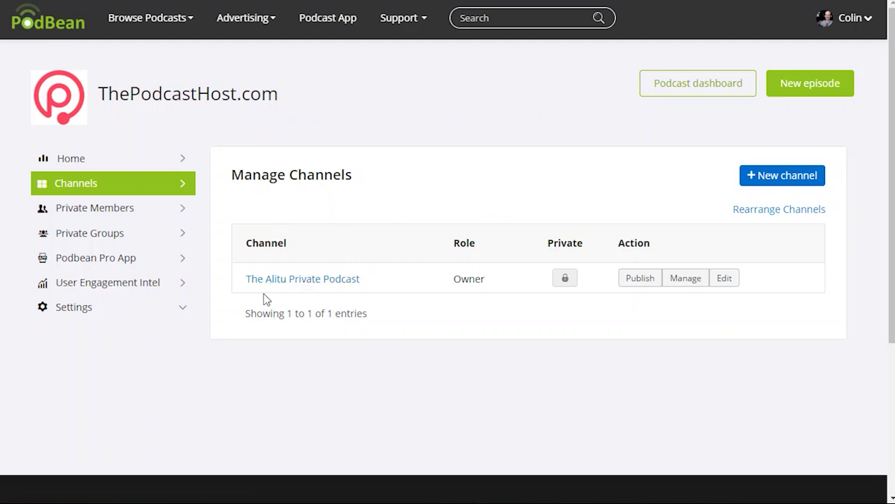
{"action": "left_click", "coordinate": [775, 176]}
{"action": "left_click", "coordinate": [472, 103]}
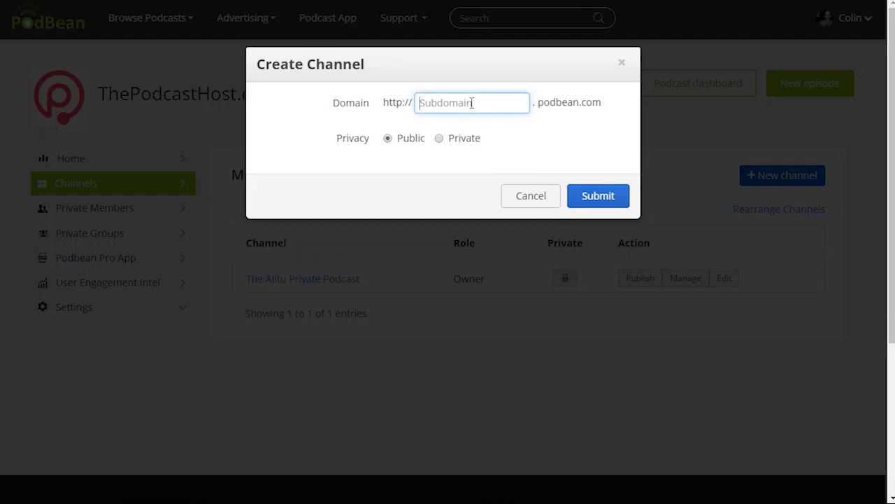
{"action": "type", "text": "alitudevelo"}
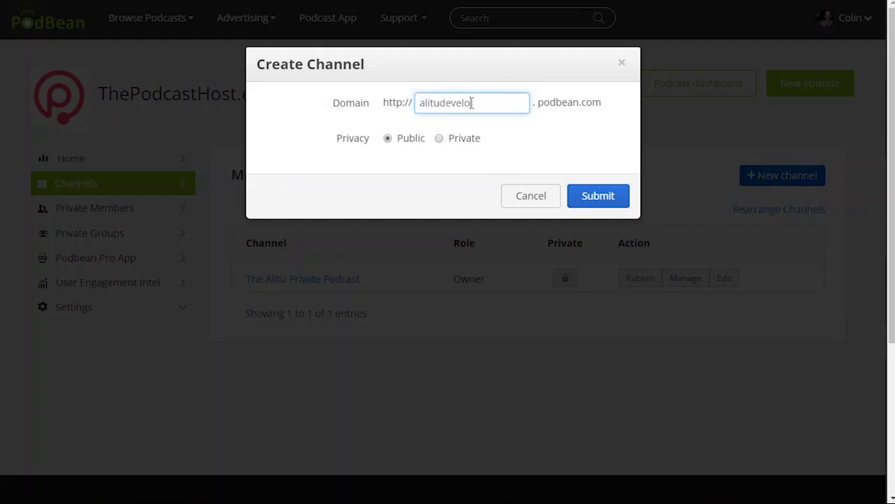
{"action": "type", "text": "pers"}
{"action": "left_click", "coordinate": [439, 139]}
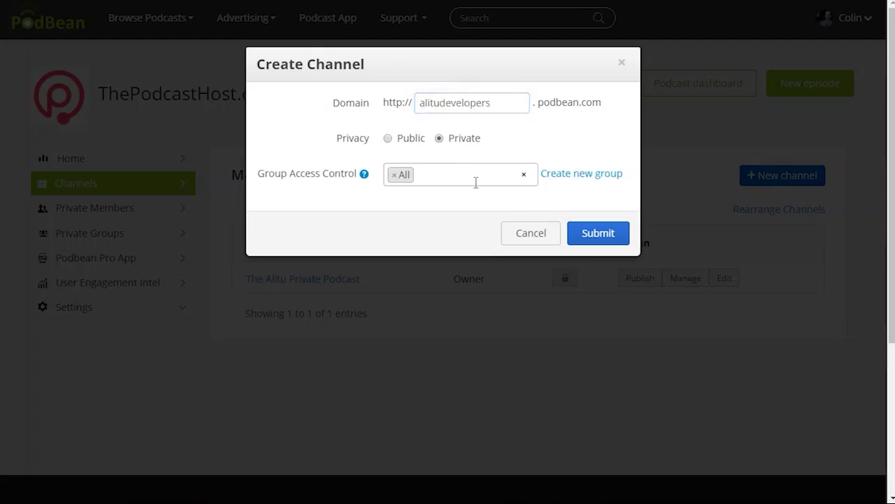
{"action": "left_click", "coordinate": [617, 239]}
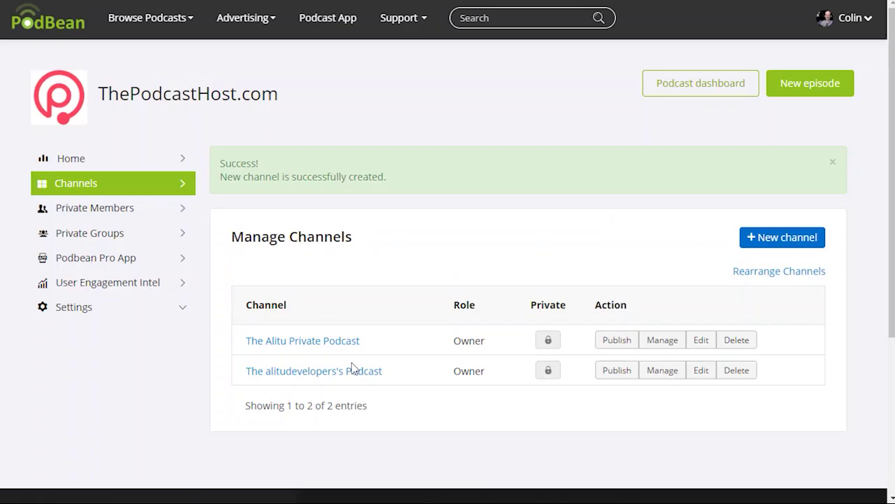
Create two public channels, alitumarketing and alitusales
{"action": "left_click", "coordinate": [782, 238]}
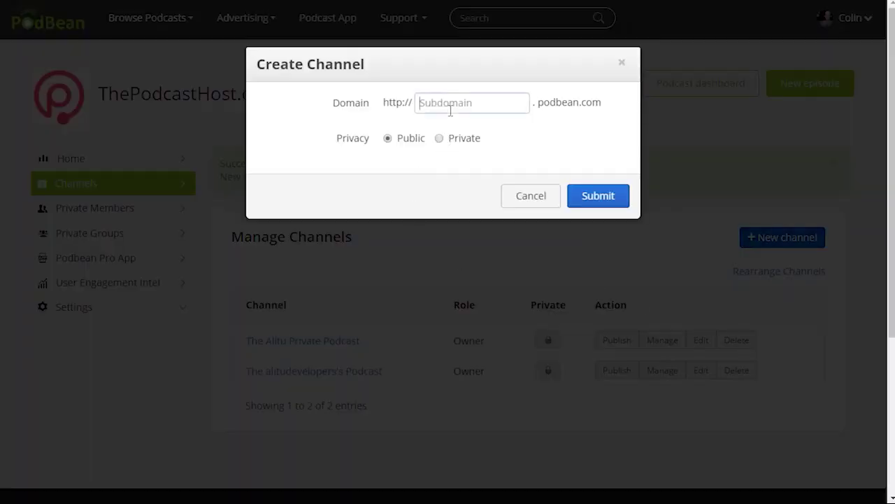
{"action": "type", "text": "alitu"}
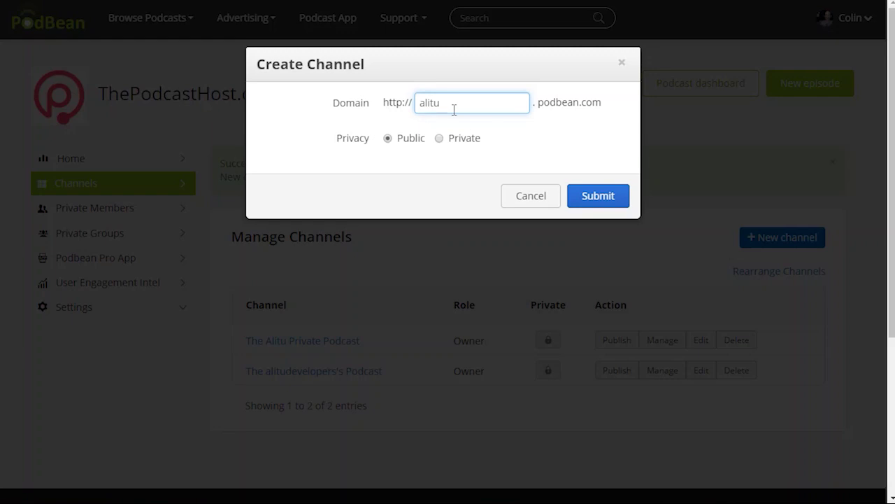
{"action": "type", "text": "m"}
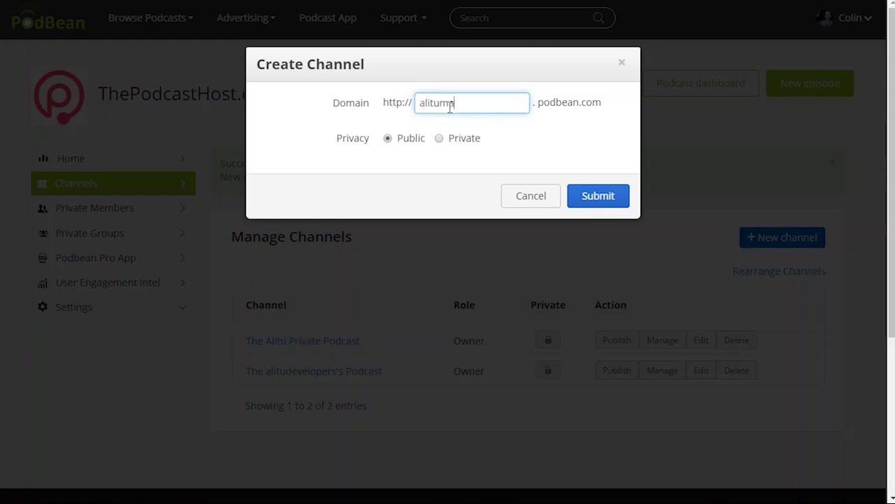
{"action": "type", "text": "arketing"}
{"action": "left_click", "coordinate": [606, 204]}
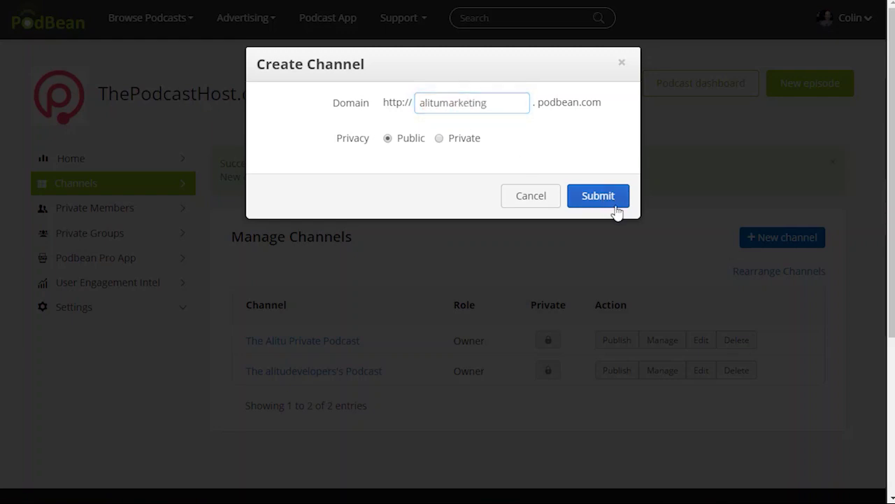
{"action": "left_click", "coordinate": [782, 238]}
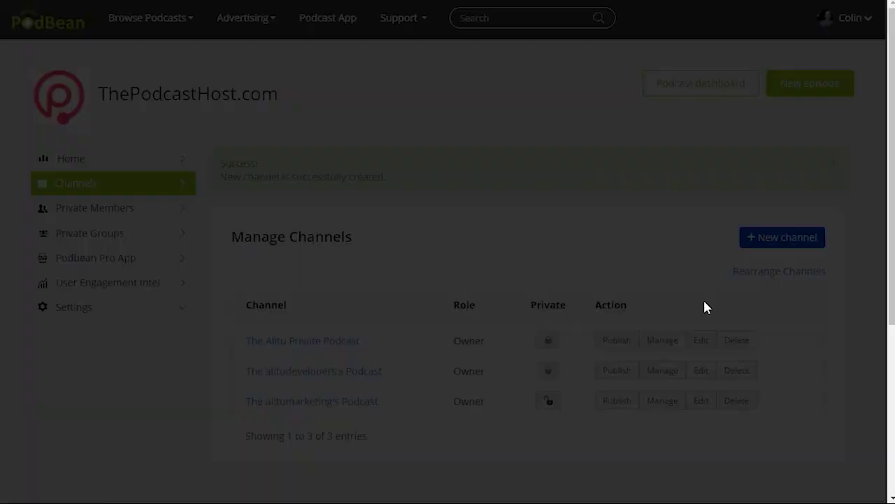
{"action": "type", "text": "alitusales"}
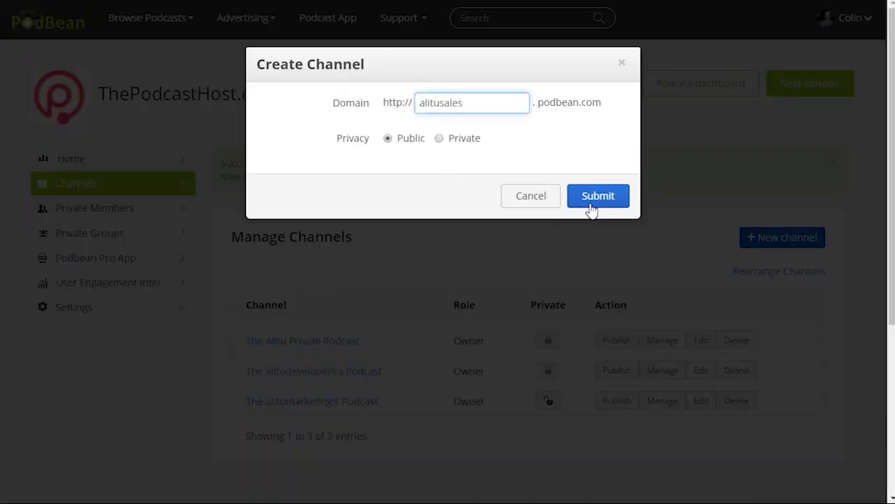
{"action": "left_click", "coordinate": [591, 203]}
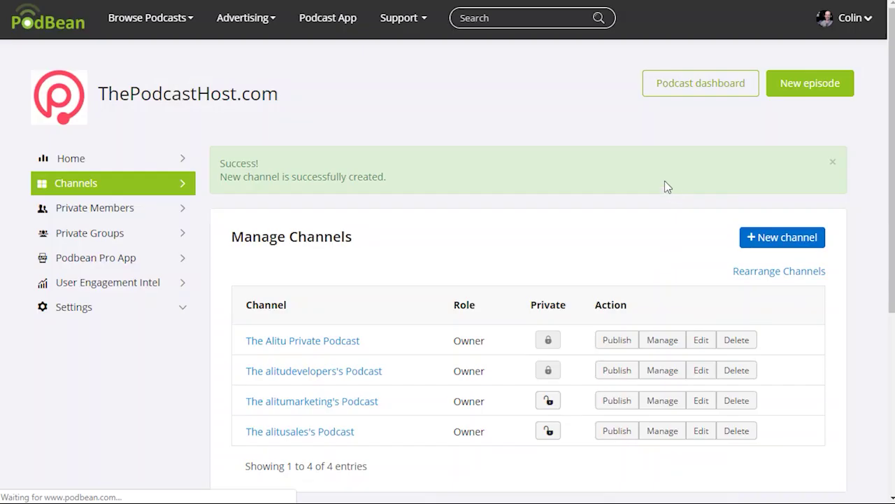
Create a fourth channel for ceoupdate, set to Private
{"action": "left_click", "coordinate": [782, 237]}
{"action": "left_click", "coordinate": [465, 103]}
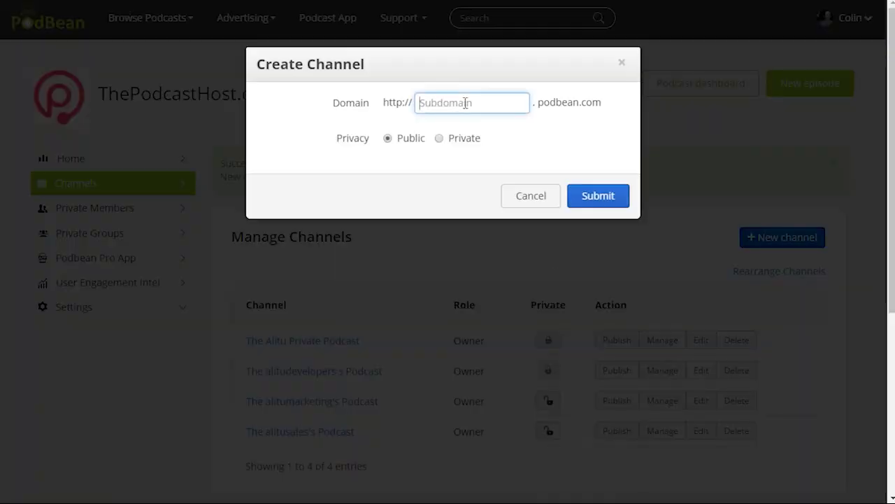
{"action": "type", "text": "cero"}
{"action": "type", "text": "pdate"}
{"action": "left_click", "coordinate": [620, 199]}
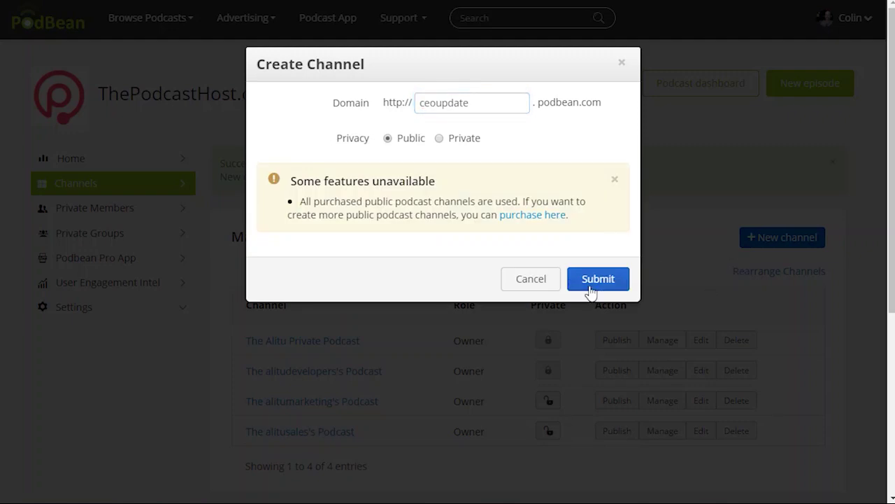
{"action": "left_click", "coordinate": [439, 138]}
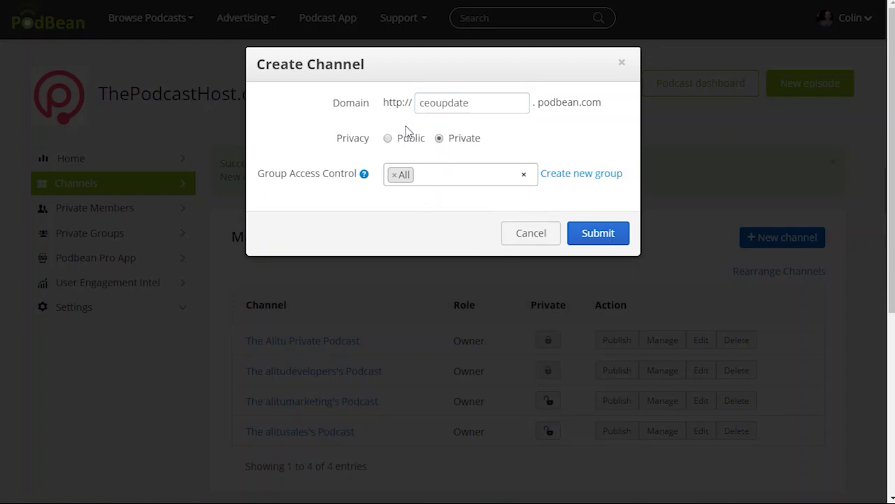
{"action": "left_click", "coordinate": [579, 233]}
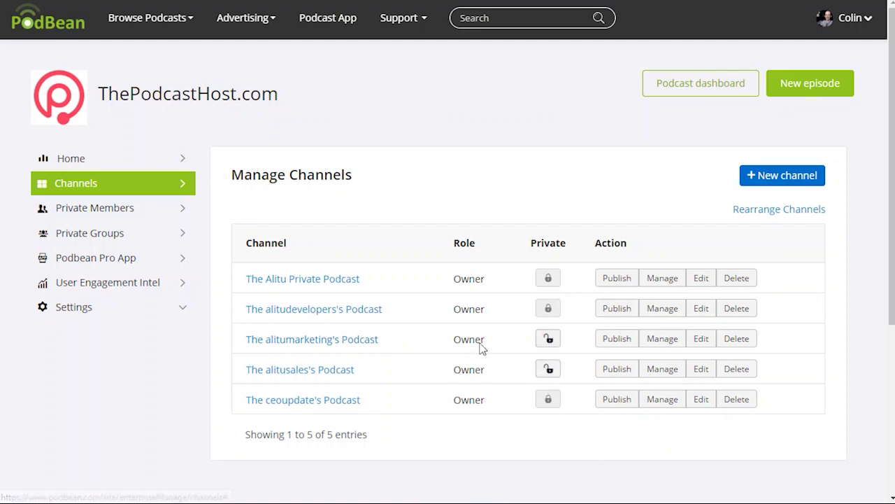
Lock The alitumarketing's Podcast and The alitusales's Podcast as private, confirming each
{"action": "left_click", "coordinate": [549, 339]}
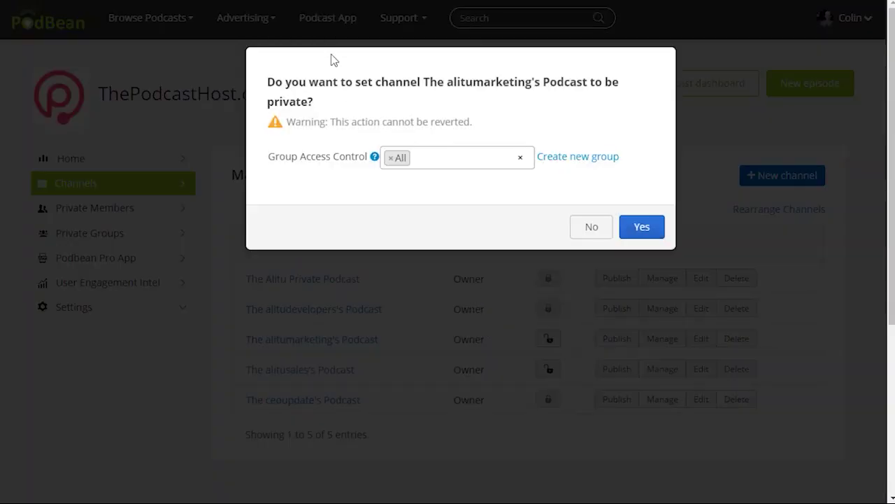
{"action": "left_click", "coordinate": [628, 233]}
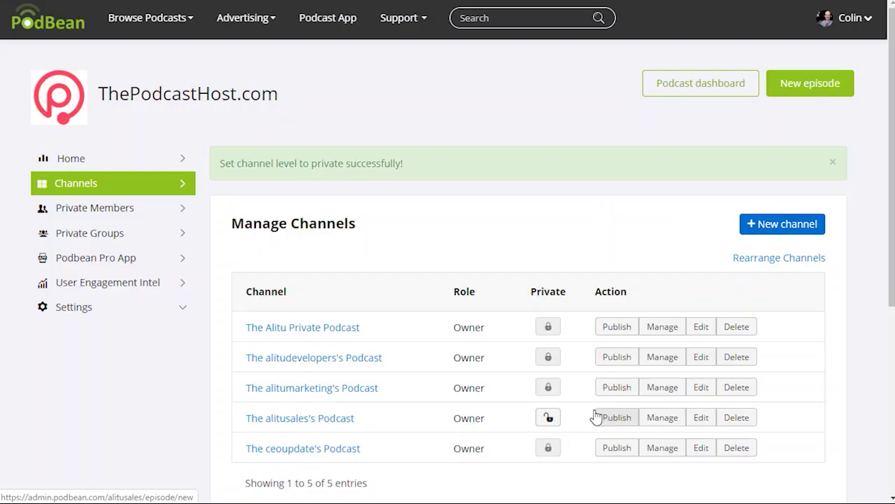
{"action": "left_click", "coordinate": [547, 419]}
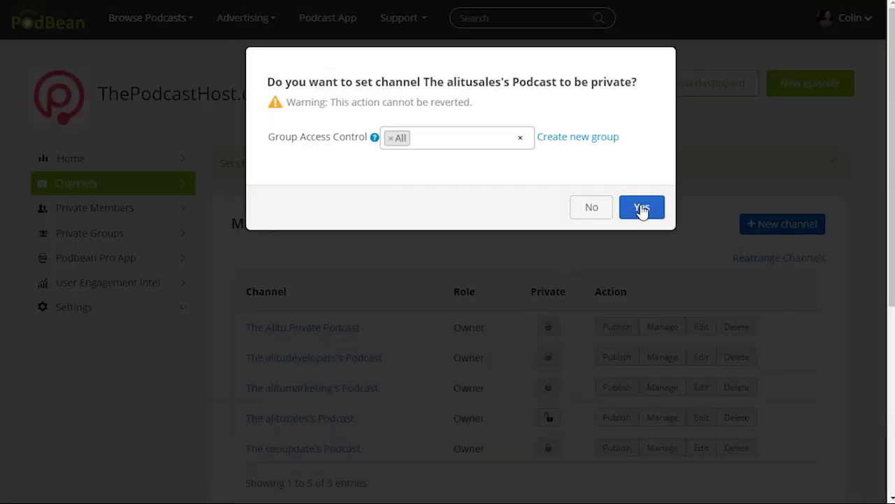
{"action": "left_click", "coordinate": [640, 204]}
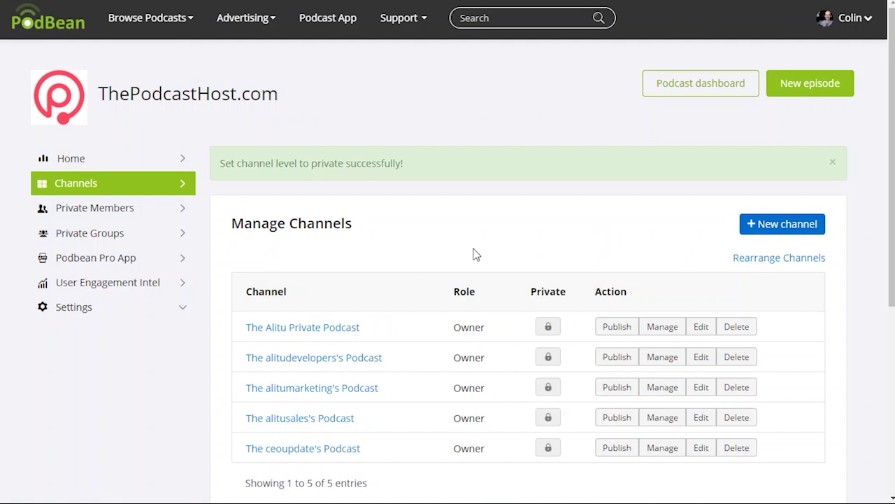
{"action": "scroll", "coordinate": [455, 266], "scroll_direction": "down", "scroll_amount": 3}
{"action": "scroll", "coordinate": [434, 280], "scroll_direction": "up", "scroll_amount": 1}
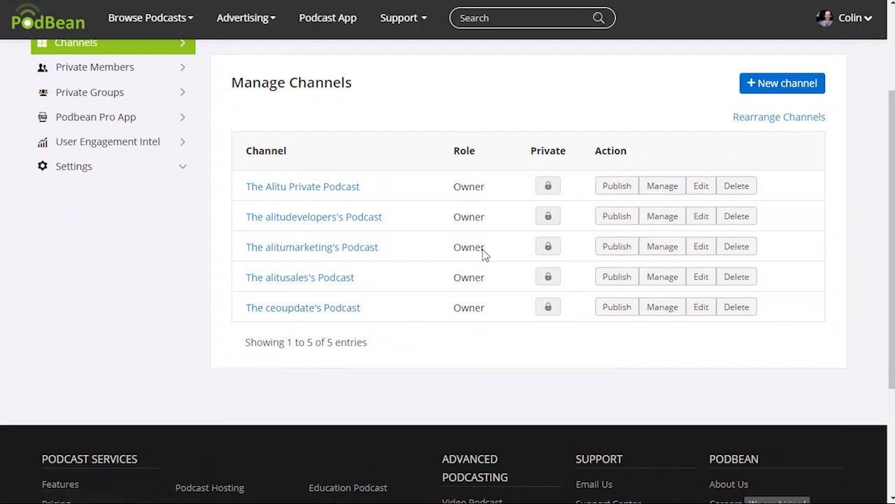
{"action": "scroll", "coordinate": [461, 273], "scroll_direction": "up", "scroll_amount": 2}
{"action": "scroll", "coordinate": [370, 266], "scroll_direction": "down", "scroll_amount": 1}
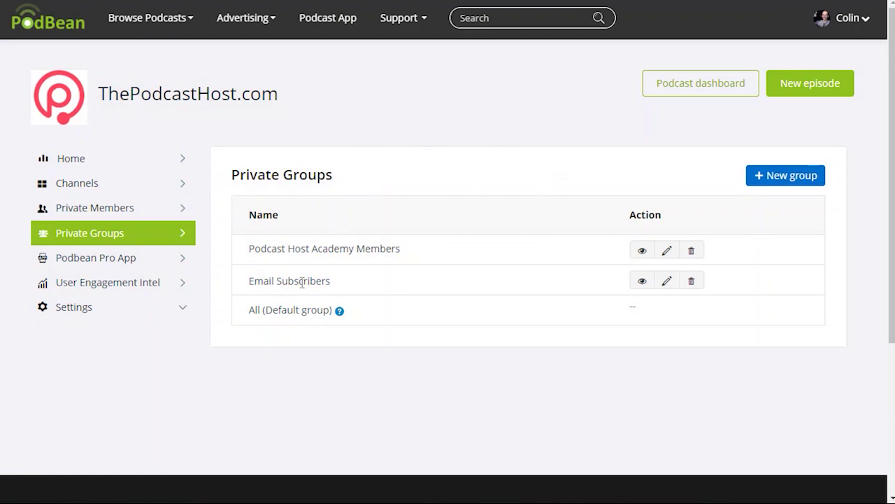
Add a private group named Developers
{"action": "left_click", "coordinate": [789, 179]}
{"action": "left_click", "coordinate": [424, 221]}
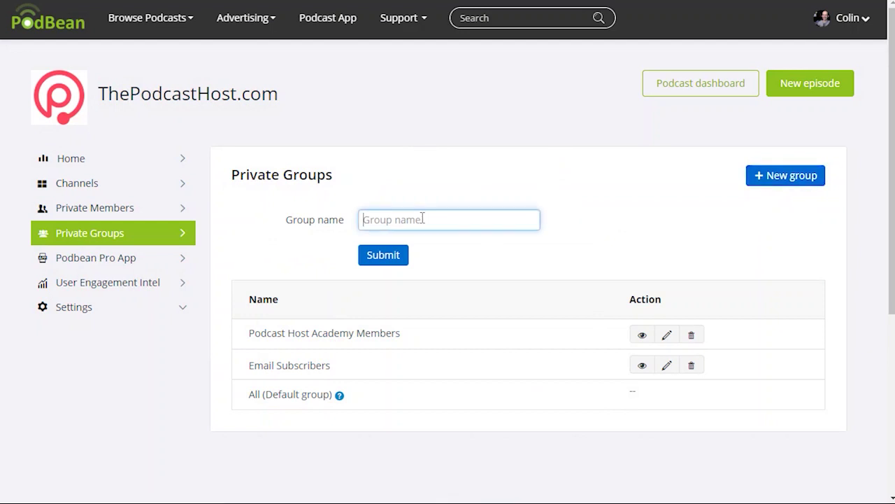
{"action": "type", "text": "Developers"}
{"action": "left_click", "coordinate": [400, 254]}
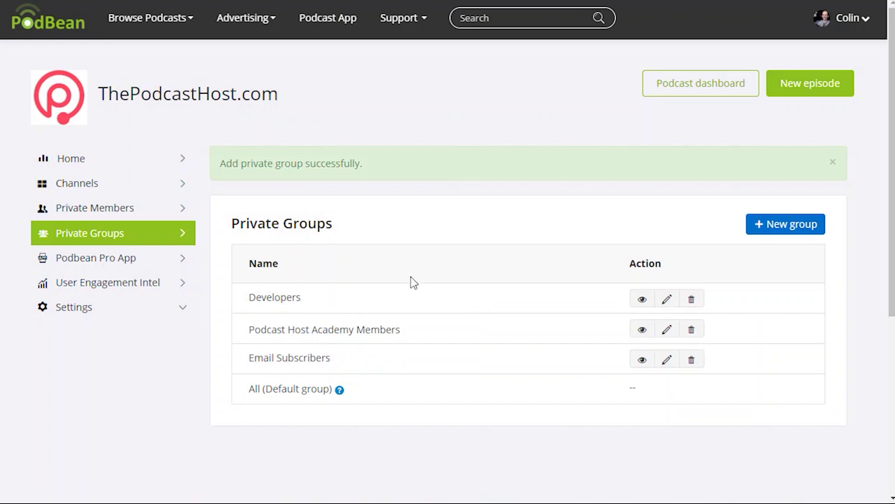
Add a Sales & Marketing private group, then save the Developers group name
{"action": "left_click", "coordinate": [783, 225]}
{"action": "left_click", "coordinate": [398, 270]}
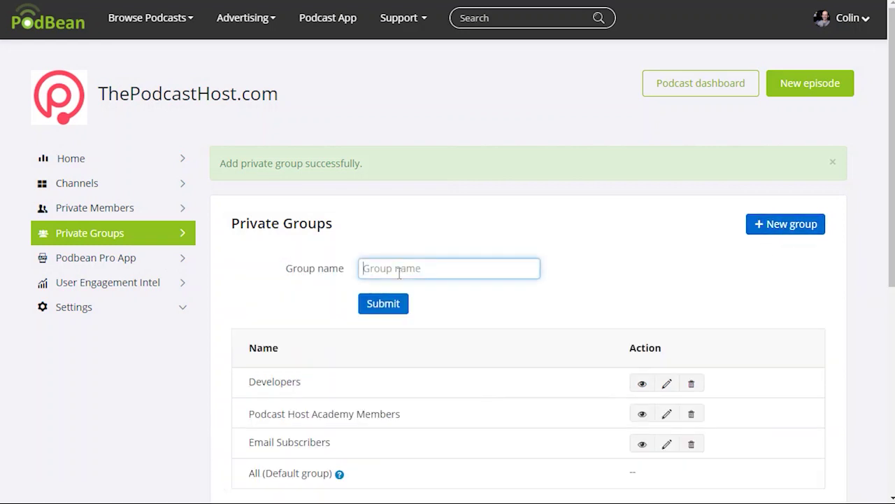
{"action": "type", "text": "Sales & Marketin"}
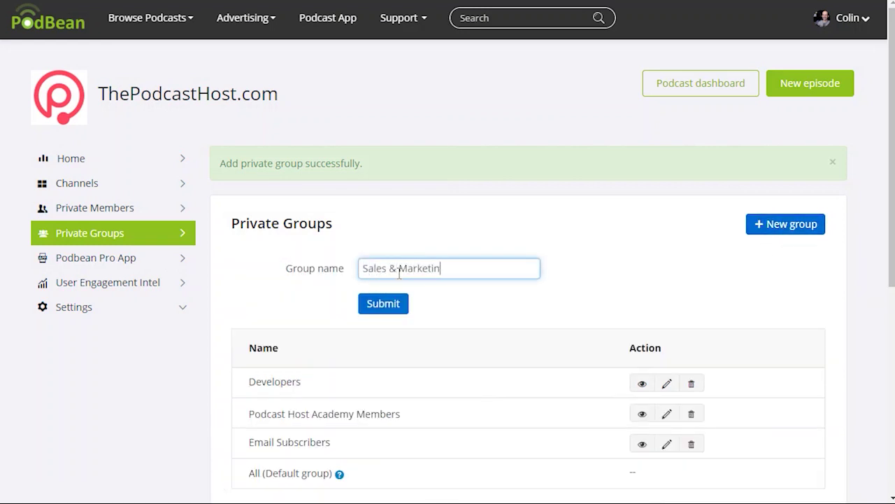
{"action": "type", "text": "g"}
{"action": "left_click", "coordinate": [385, 312]}
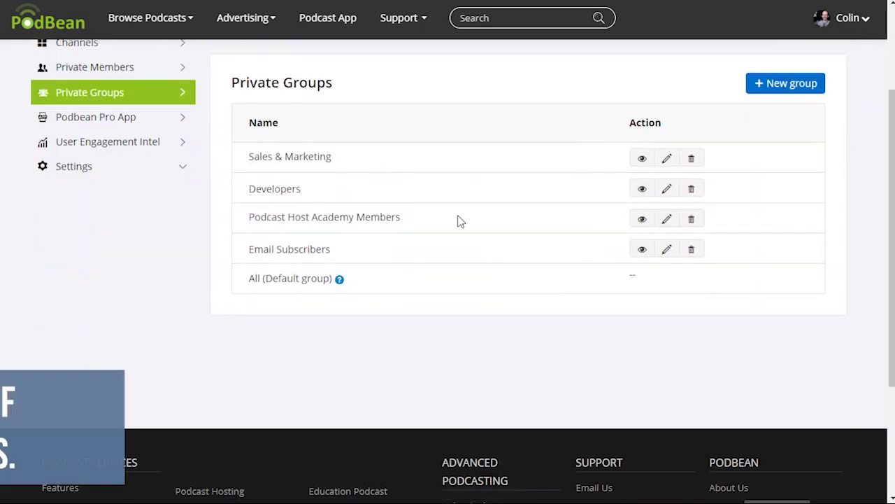
{"action": "scroll", "coordinate": [539, 251], "scroll_direction": "up", "scroll_amount": 1}
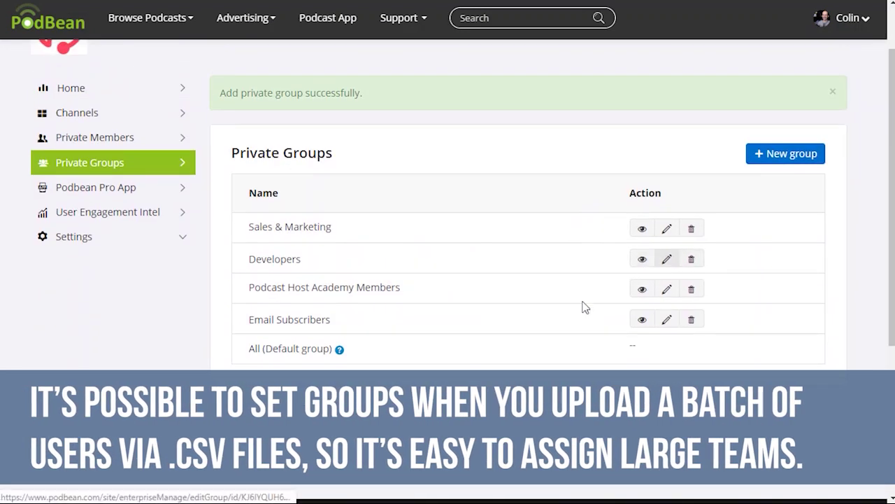
{"action": "left_click", "coordinate": [528, 289]}
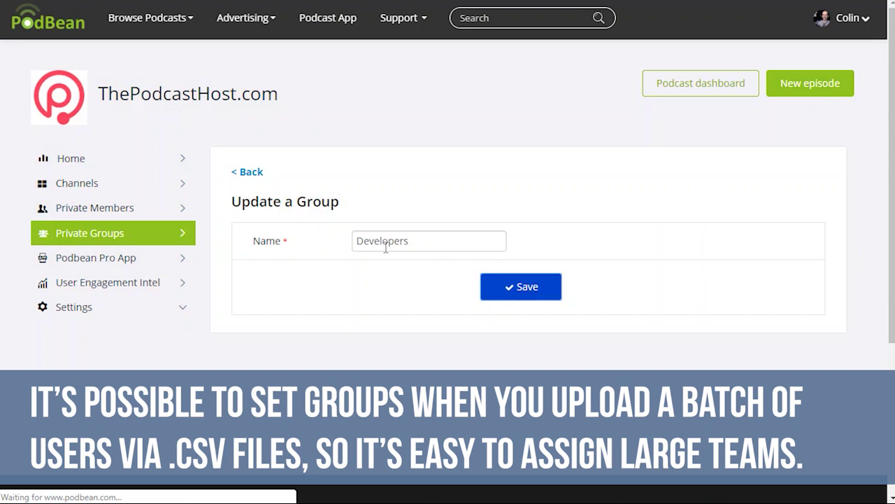
{"action": "left_click", "coordinate": [88, 184]}
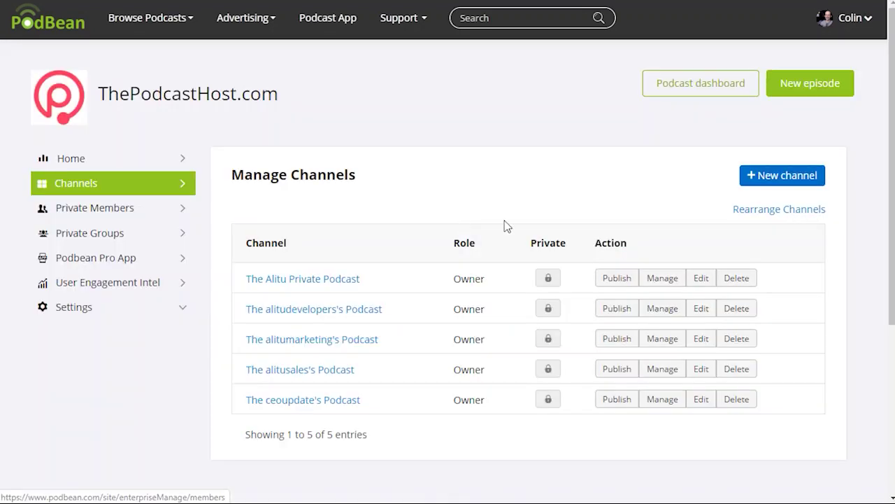
{"action": "left_click", "coordinate": [306, 401]}
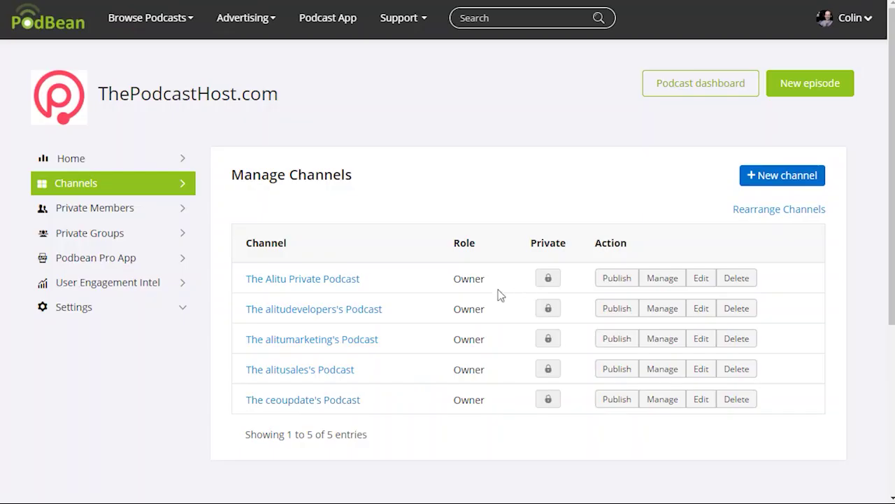
{"action": "left_click", "coordinate": [670, 403]}
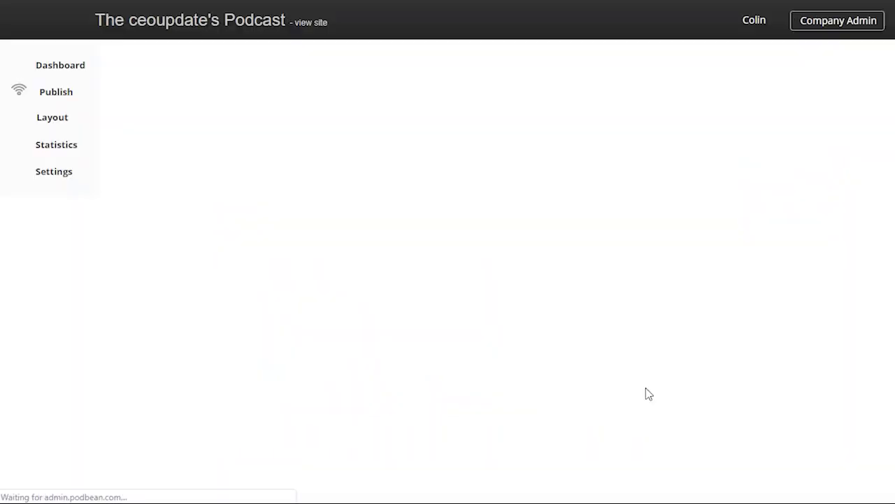
{"action": "scroll", "coordinate": [439, 219], "scroll_direction": "down", "scroll_amount": 6}
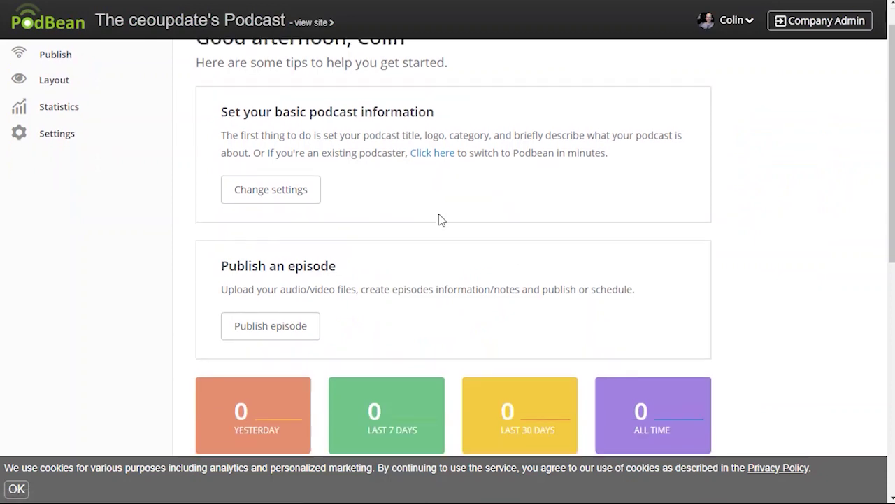
{"action": "scroll", "coordinate": [425, 208], "scroll_direction": "up", "scroll_amount": 5}
{"action": "scroll", "coordinate": [424, 207], "scroll_direction": "up", "scroll_amount": 1}
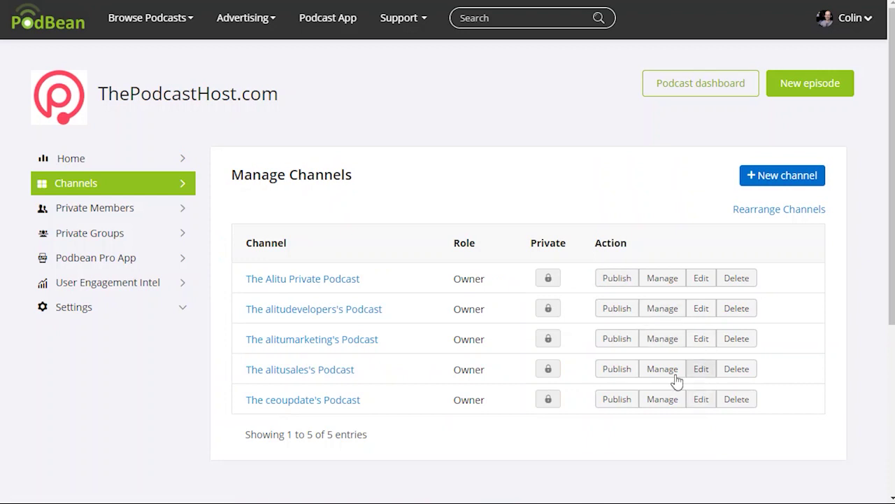
{"action": "left_click", "coordinate": [701, 398]}
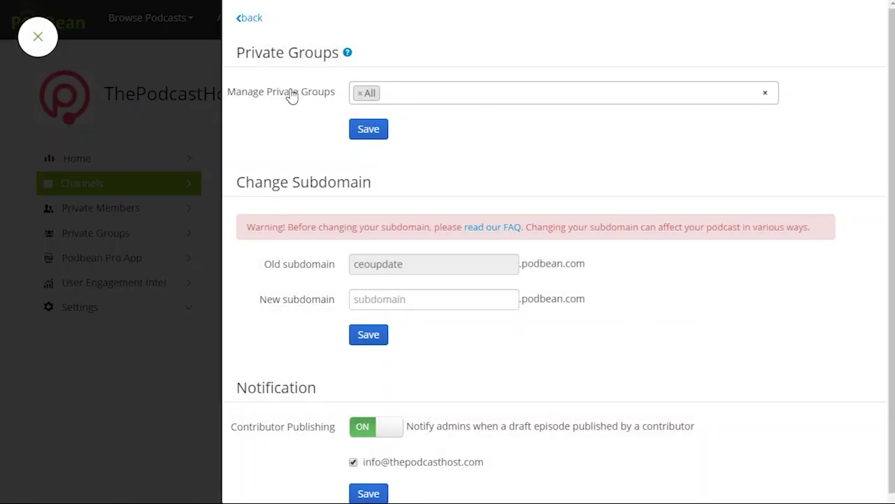
{"action": "left_click", "coordinate": [420, 88]}
{"action": "scroll", "coordinate": [440, 158], "scroll_direction": "down", "scroll_amount": 1}
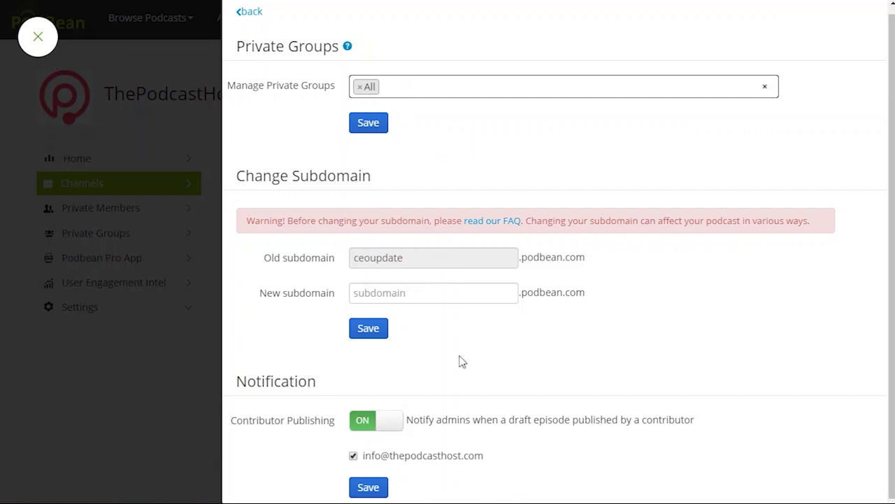
{"action": "left_click", "coordinate": [247, 12]}
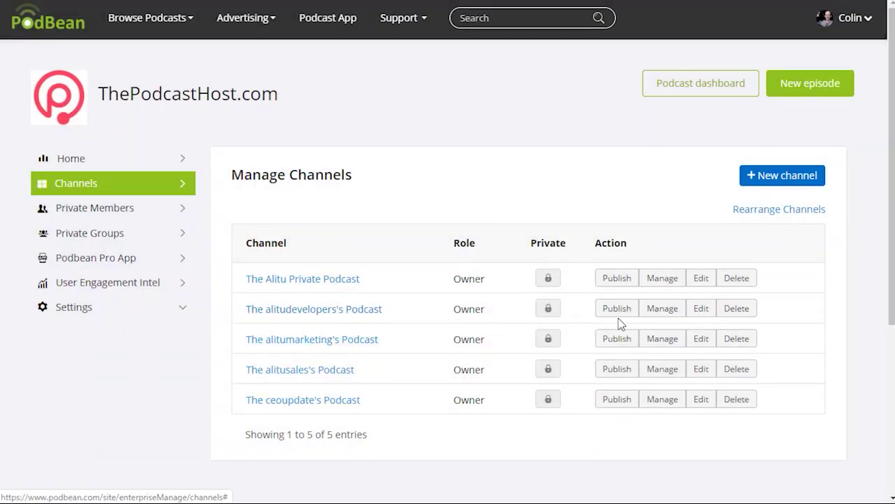
Restrict the alitudevelopers channel to the Developers group instead of All
{"action": "left_click", "coordinate": [700, 309]}
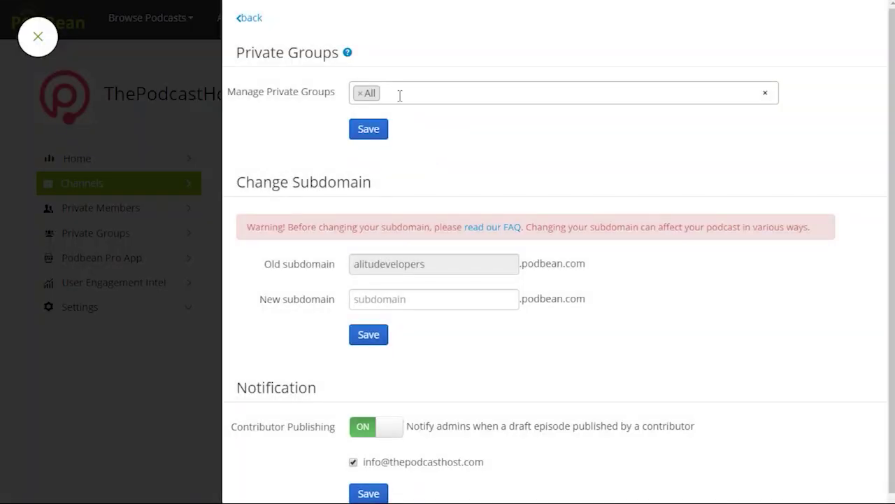
{"action": "left_click", "coordinate": [360, 93]}
{"action": "left_click", "coordinate": [378, 138]}
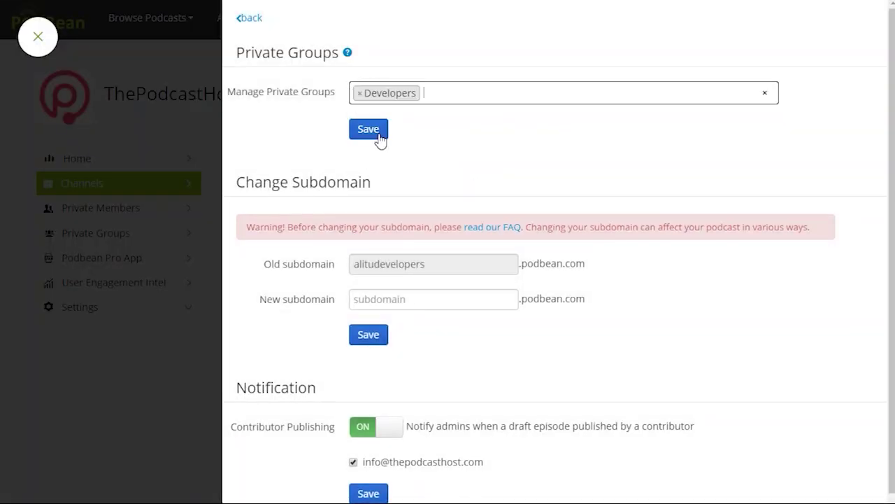
{"action": "left_click", "coordinate": [368, 130]}
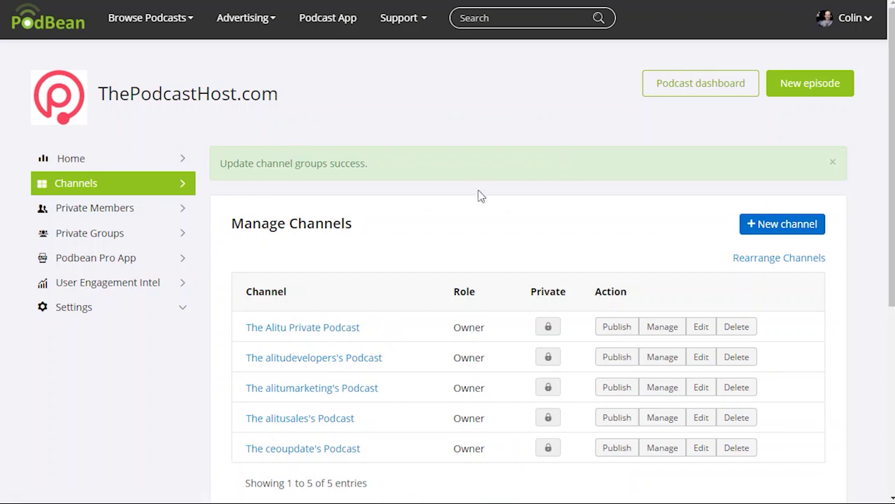
Restrict the alitumarketing channel to the Sales & Marketing group instead of All
{"action": "left_click", "coordinate": [700, 388]}
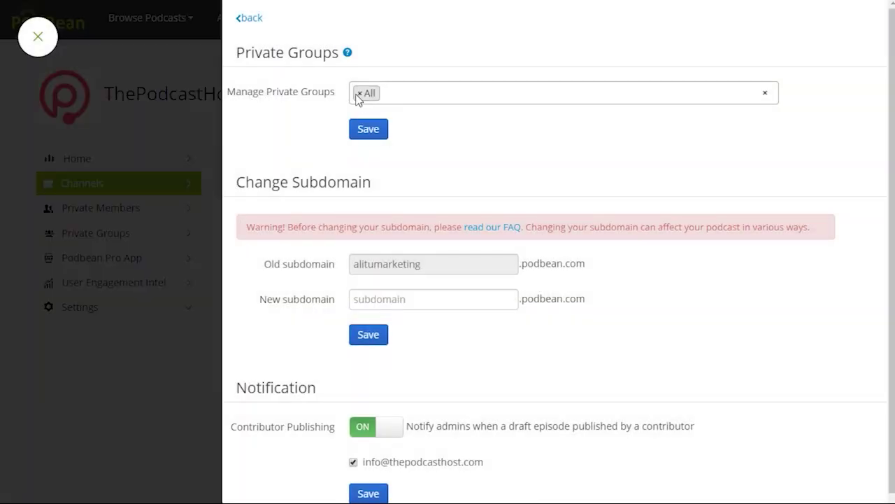
{"action": "left_click", "coordinate": [356, 98]}
{"action": "left_click", "coordinate": [359, 93]}
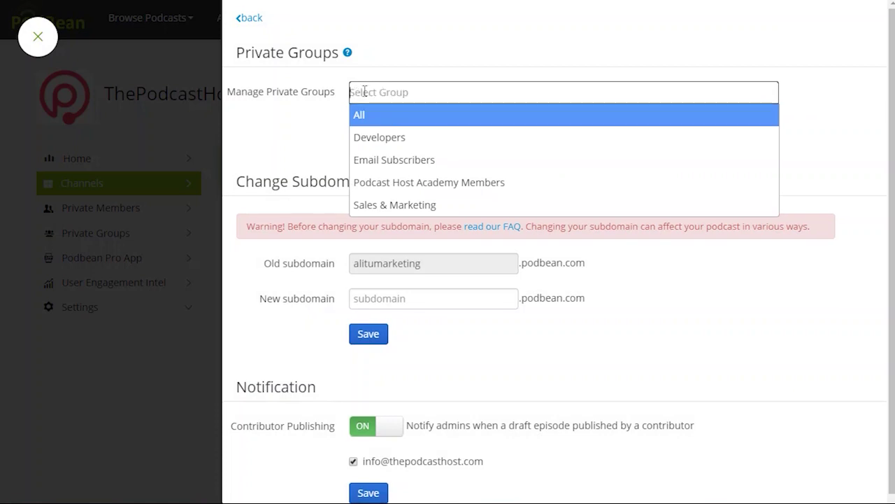
{"action": "left_click", "coordinate": [364, 92]}
{"action": "left_click", "coordinate": [352, 91]}
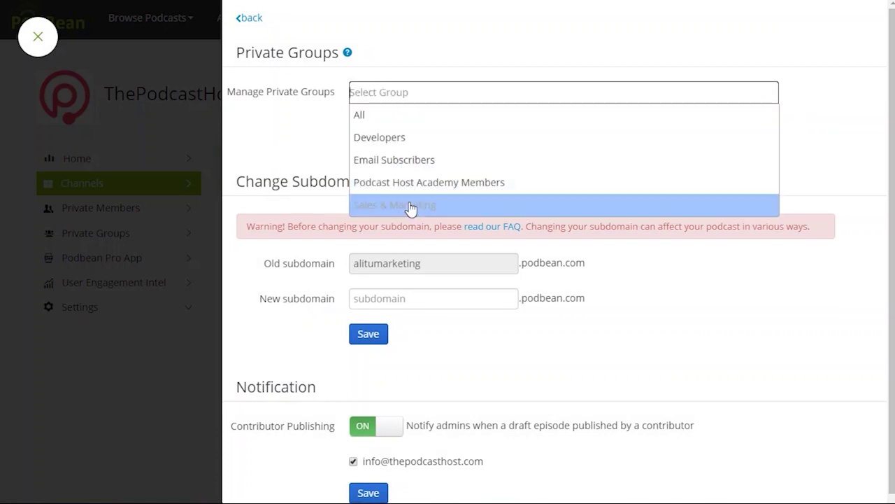
{"action": "left_click", "coordinate": [411, 206]}
{"action": "left_click", "coordinate": [372, 133]}
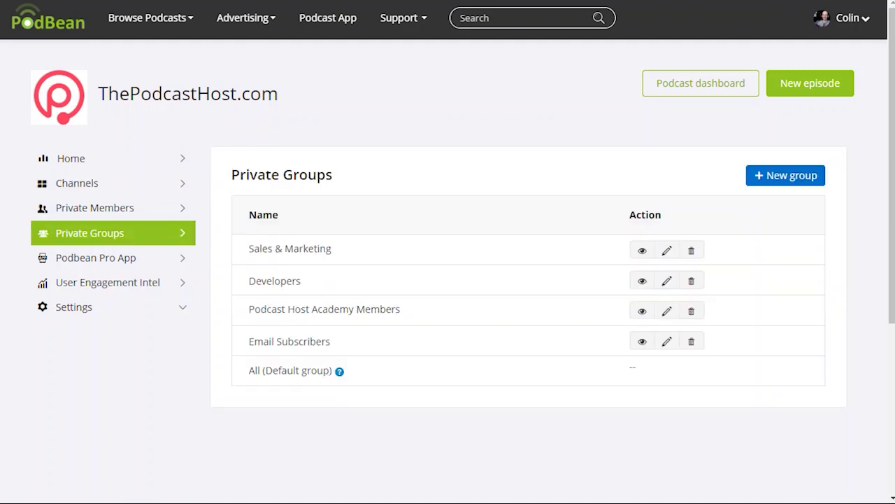
{"action": "left_click", "coordinate": [107, 208]}
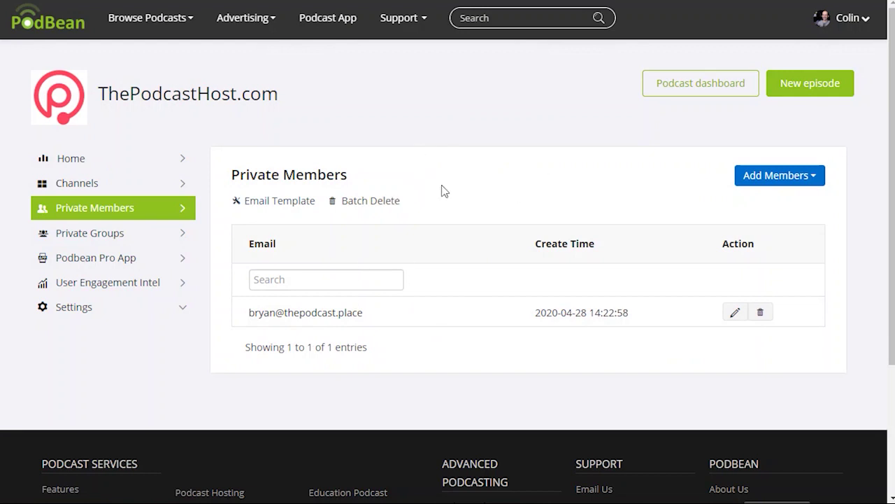
Add one private member by e-mail, assigned only to the Developers group
{"action": "scroll", "coordinate": [514, 220], "scroll_direction": "down", "scroll_amount": 1}
{"action": "scroll", "coordinate": [497, 203], "scroll_direction": "up", "scroll_amount": 1}
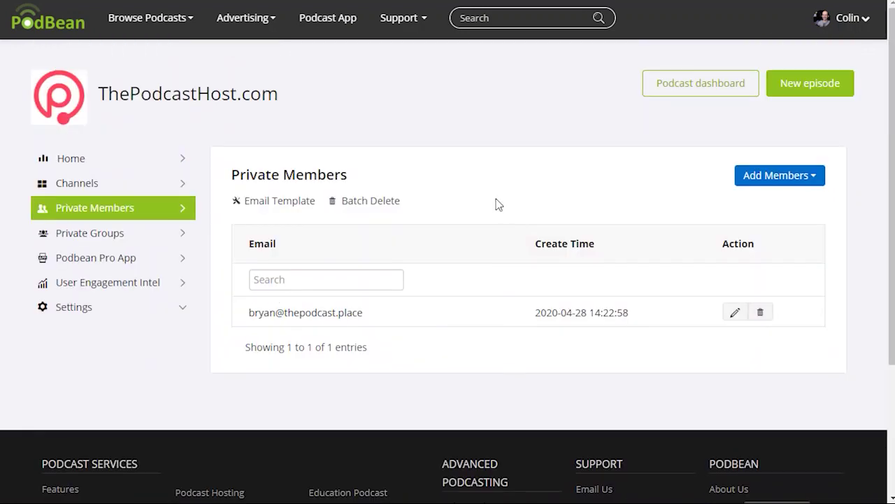
{"action": "left_click", "coordinate": [820, 183]}
{"action": "left_click", "coordinate": [788, 202]}
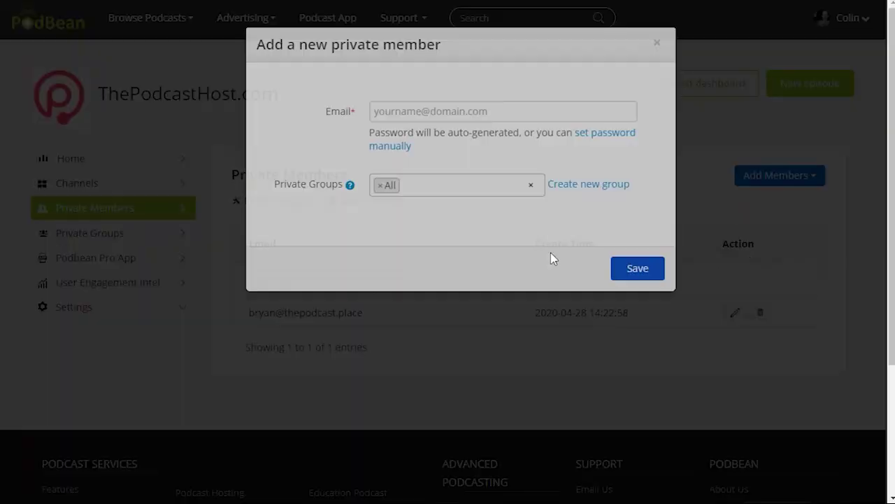
{"action": "left_click", "coordinate": [427, 133]}
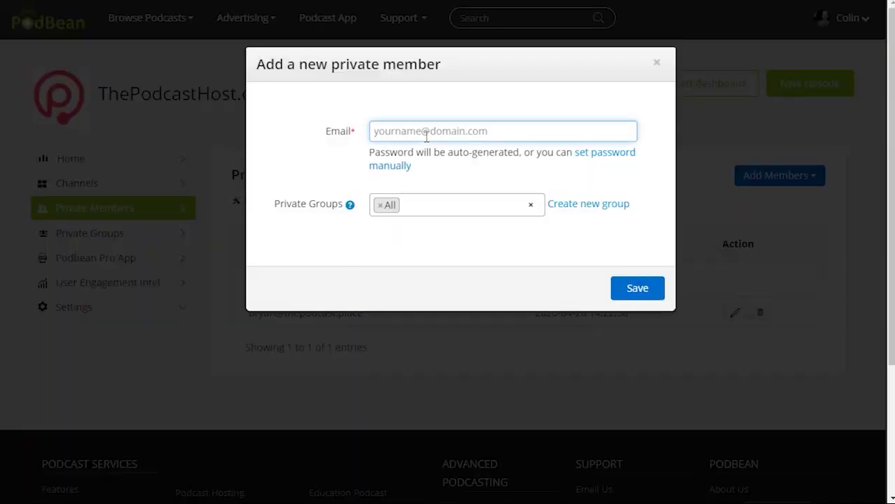
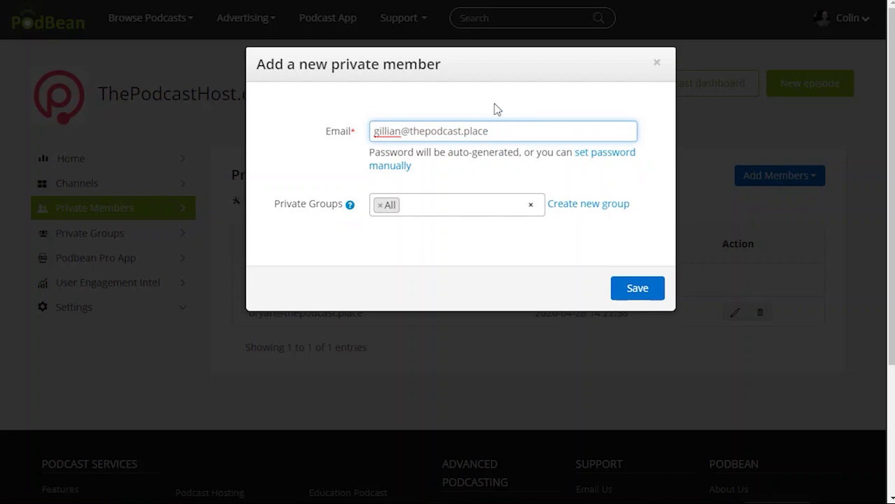
{"action": "left_click", "coordinate": [429, 206]}
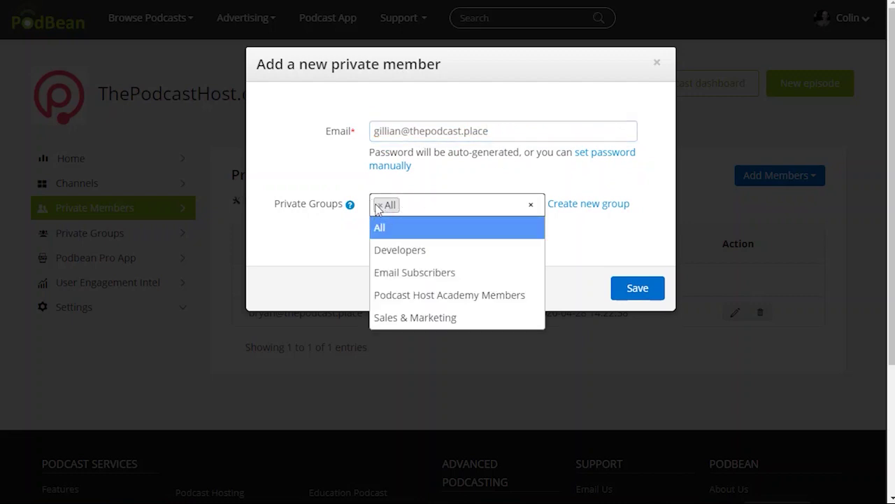
{"action": "left_click", "coordinate": [378, 205]}
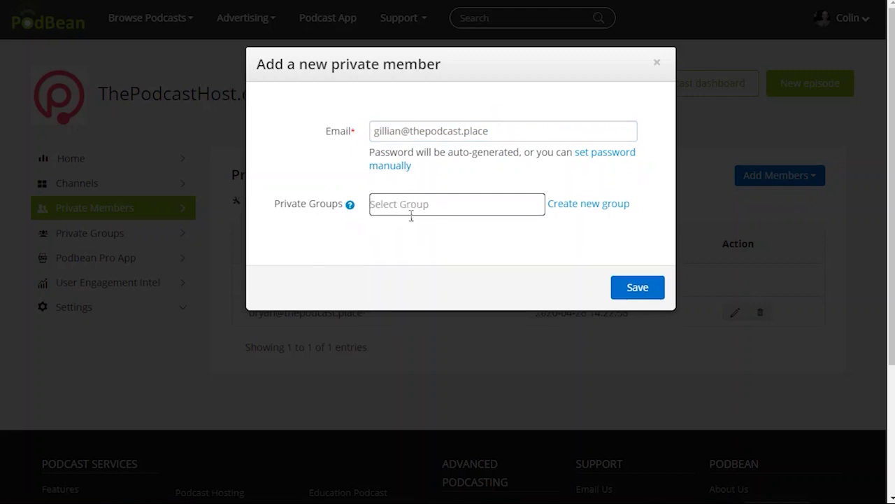
{"action": "left_click", "coordinate": [412, 209]}
{"action": "left_click", "coordinate": [405, 247]}
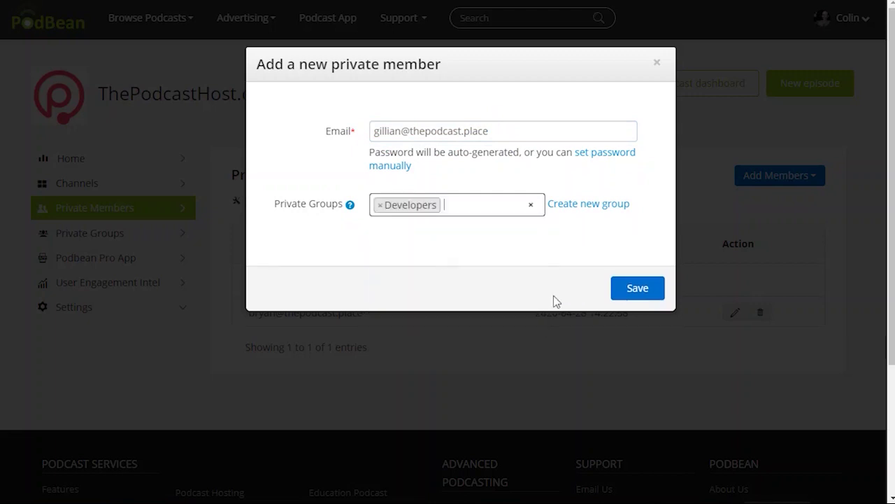
{"action": "left_click", "coordinate": [641, 293]}
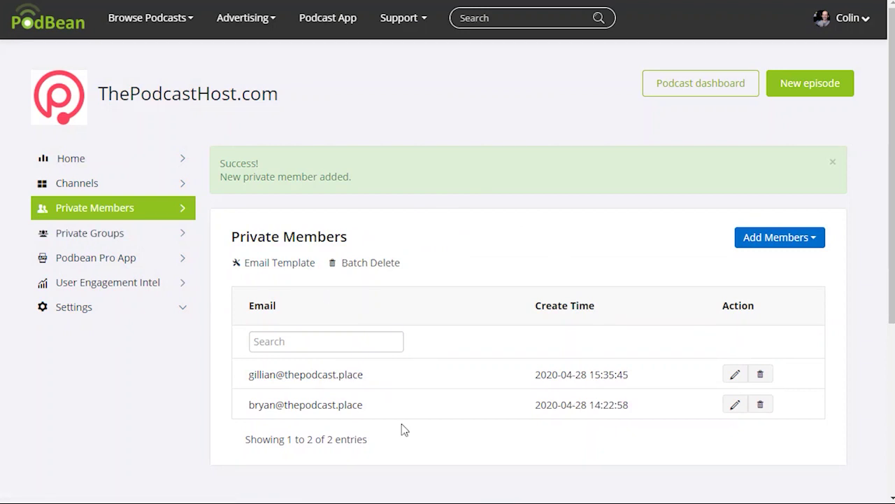
Batch-add private members by uploading subs.txt from the Downloads folder
{"action": "left_click", "coordinate": [766, 238]}
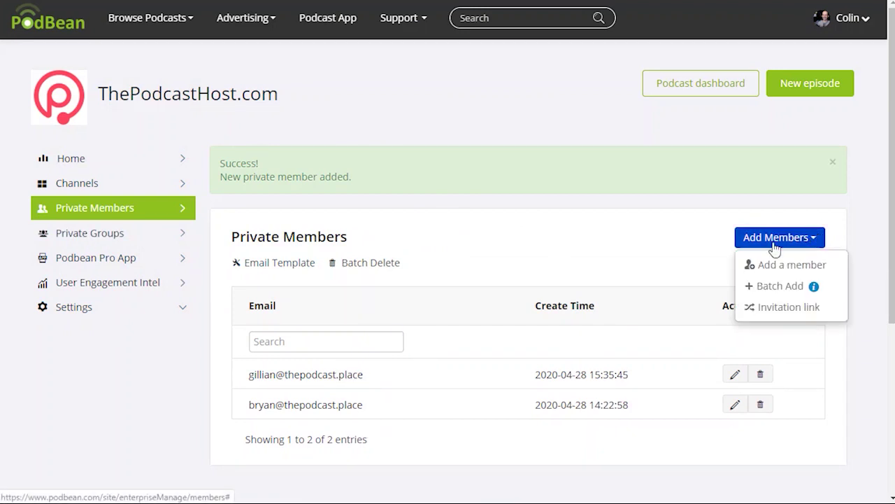
{"action": "left_click", "coordinate": [783, 288]}
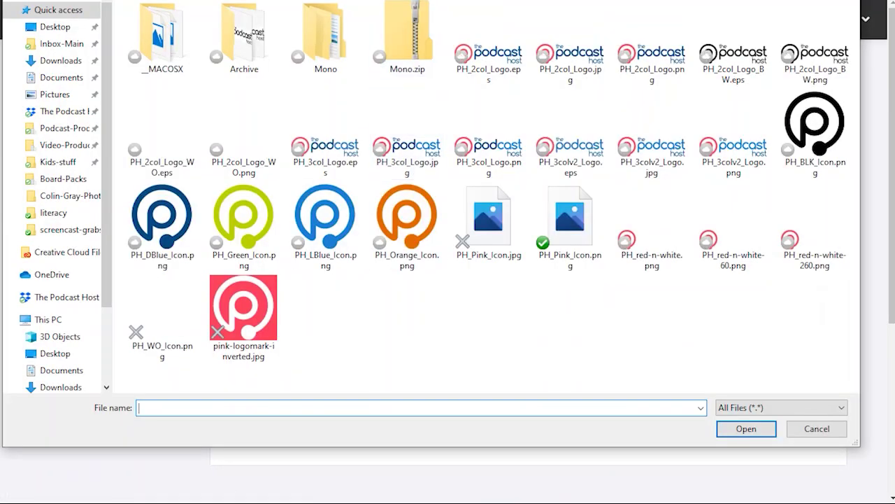
{"action": "left_click", "coordinate": [64, 60]}
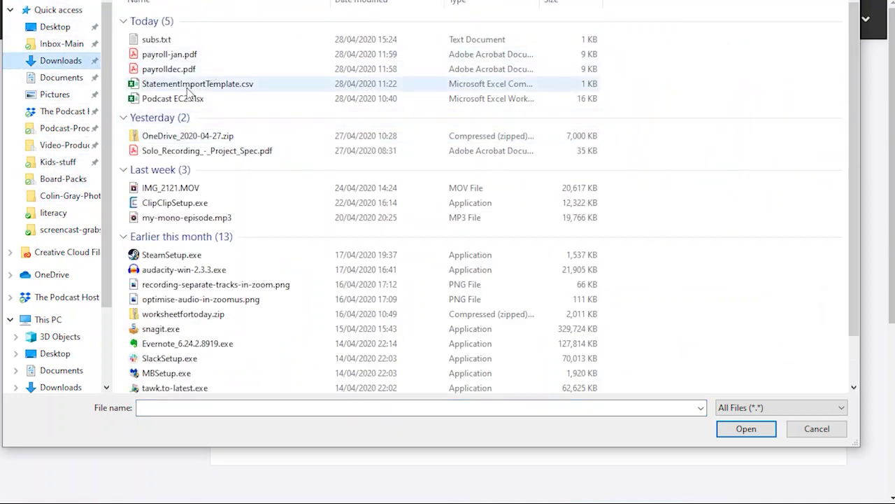
{"action": "double_click", "coordinate": [167, 40]}
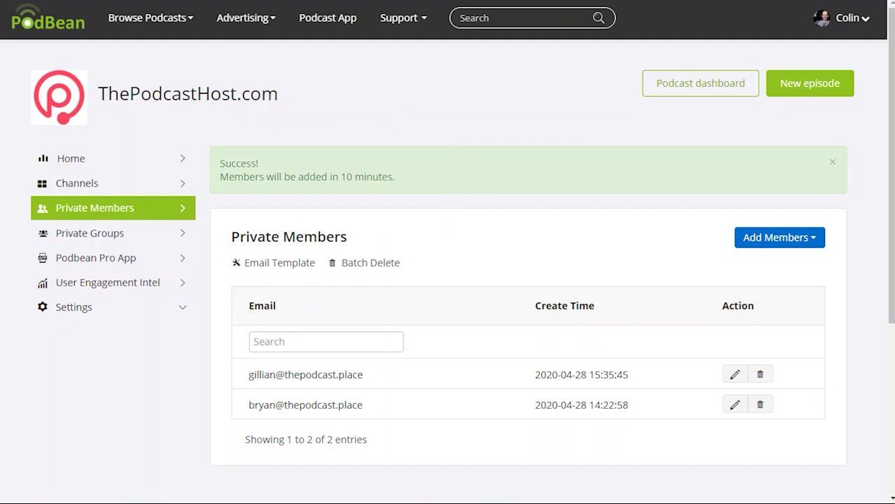
Reload the member list and move one member from All to Podcast Host Academy Members
{"action": "key", "text": "F5"}
{"action": "scroll", "coordinate": [498, 171], "scroll_direction": "down", "scroll_amount": 3}
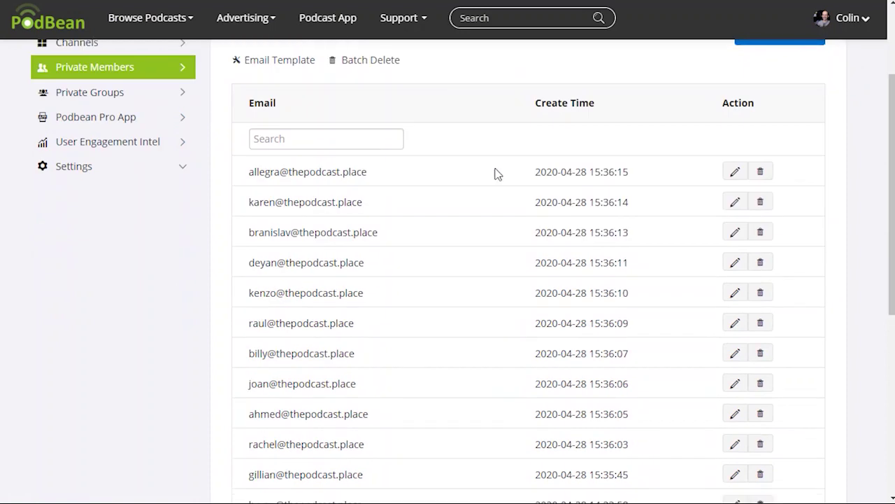
{"action": "scroll", "coordinate": [414, 186], "scroll_direction": "down", "scroll_amount": 3}
{"action": "scroll", "coordinate": [382, 334], "scroll_direction": "up", "scroll_amount": 4}
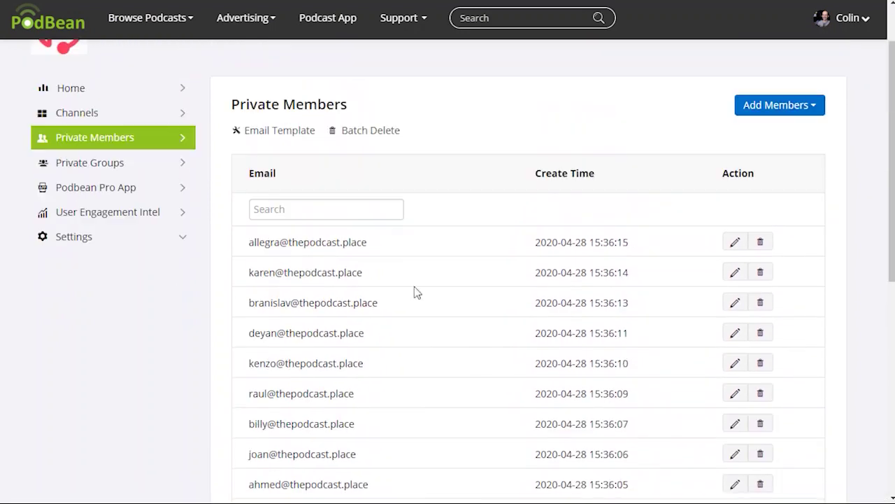
{"action": "scroll", "coordinate": [389, 248], "scroll_direction": "down", "scroll_amount": 2}
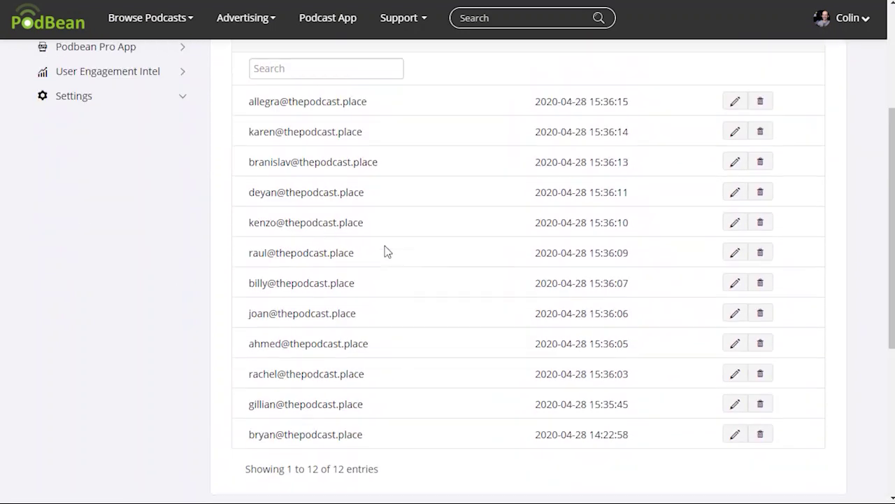
{"action": "left_click", "coordinate": [743, 191]}
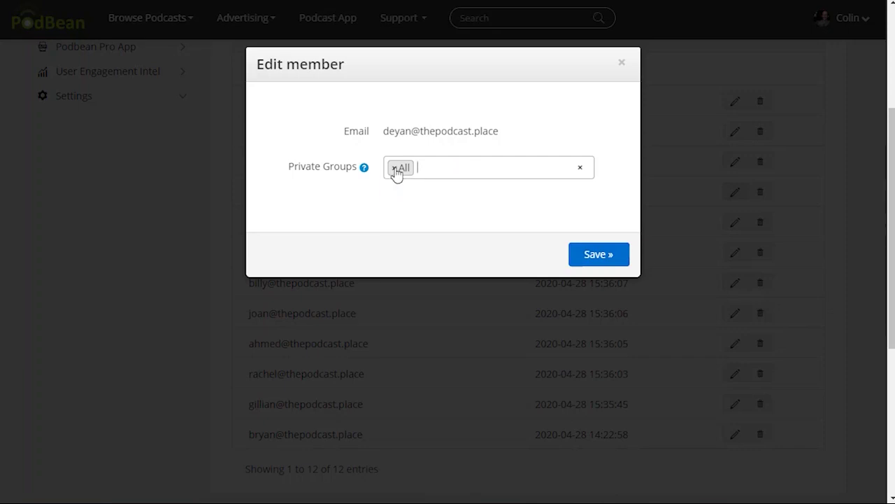
{"action": "left_click", "coordinate": [395, 168]}
{"action": "left_click", "coordinate": [394, 166]}
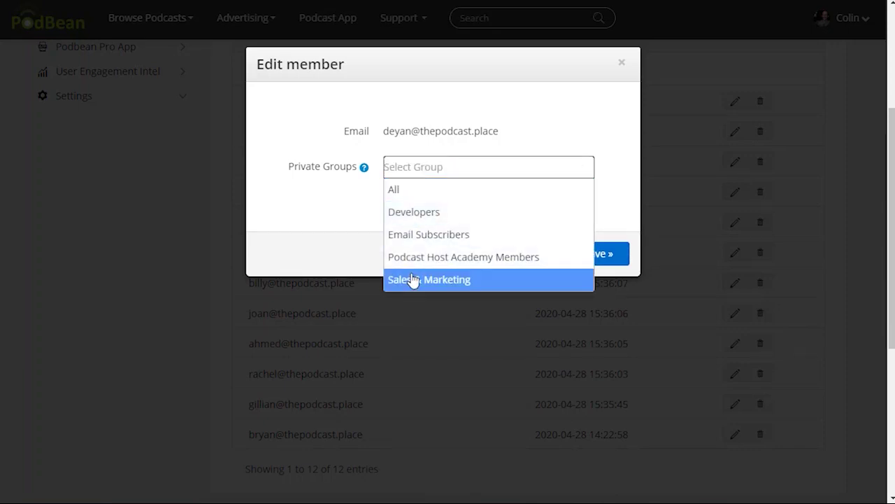
{"action": "left_click", "coordinate": [435, 260]}
{"action": "left_click", "coordinate": [593, 258]}
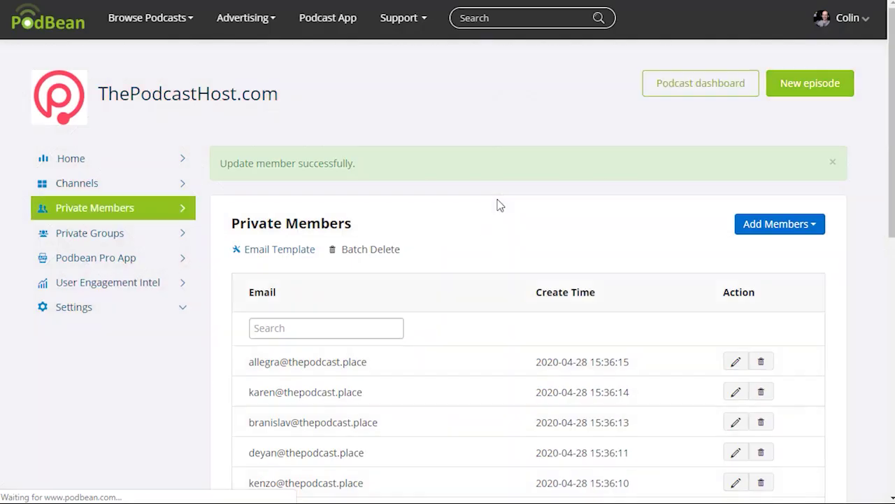
{"action": "scroll", "coordinate": [506, 214], "scroll_direction": "down", "scroll_amount": 3}
{"action": "scroll", "coordinate": [807, 206], "scroll_direction": "up", "scroll_amount": 3}
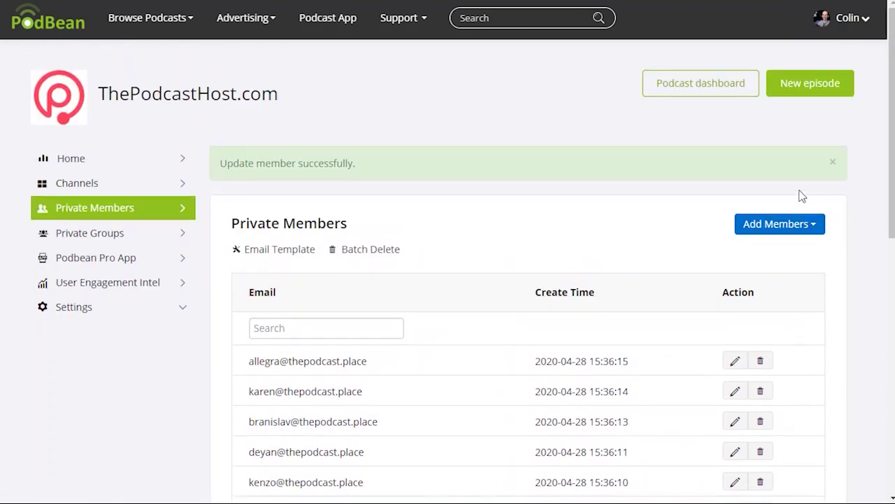
{"action": "left_click", "coordinate": [813, 224]}
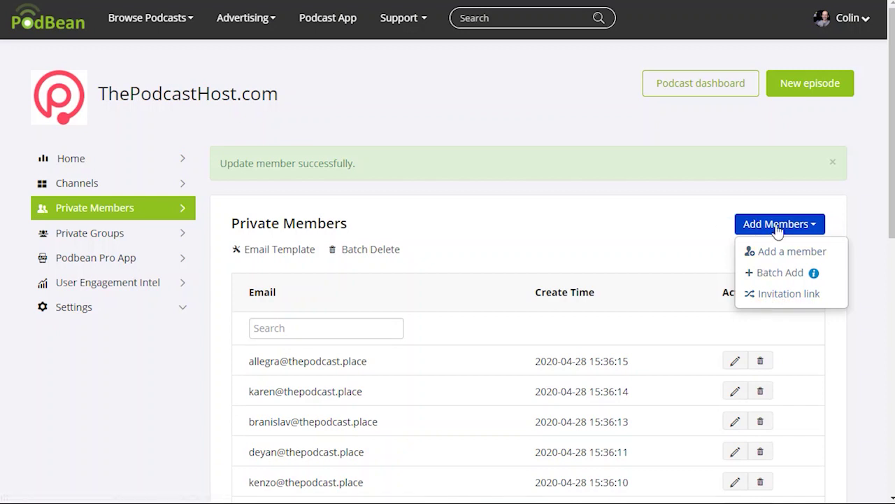
Create an invitation link named 'Developers Link' tied to the Developers group
{"action": "left_click", "coordinate": [781, 294]}
{"action": "scroll", "coordinate": [450, 233], "scroll_direction": "down", "scroll_amount": 1}
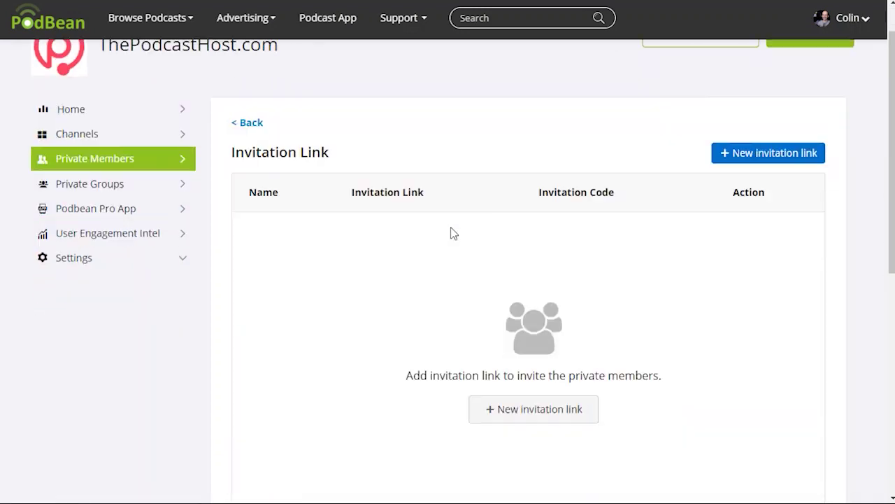
{"action": "scroll", "coordinate": [450, 233], "scroll_direction": "down", "scroll_amount": 2}
{"action": "left_click", "coordinate": [530, 324]}
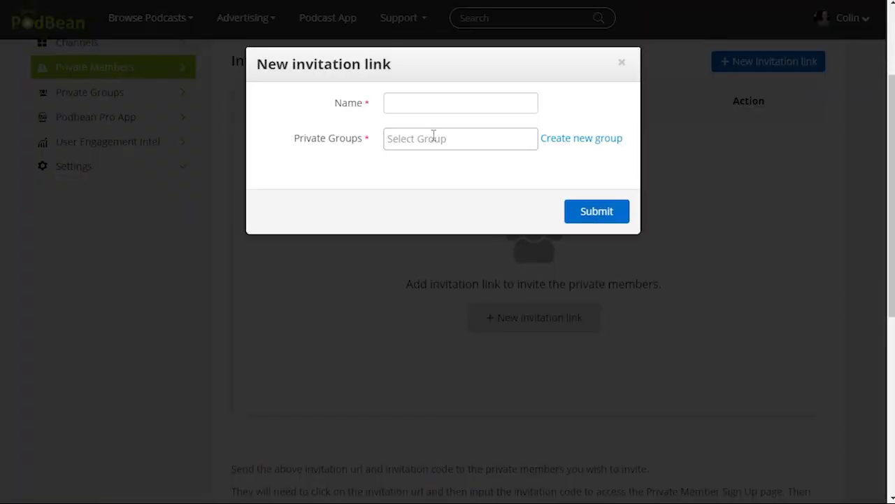
{"action": "left_click", "coordinate": [437, 137]}
{"action": "left_click", "coordinate": [423, 183]}
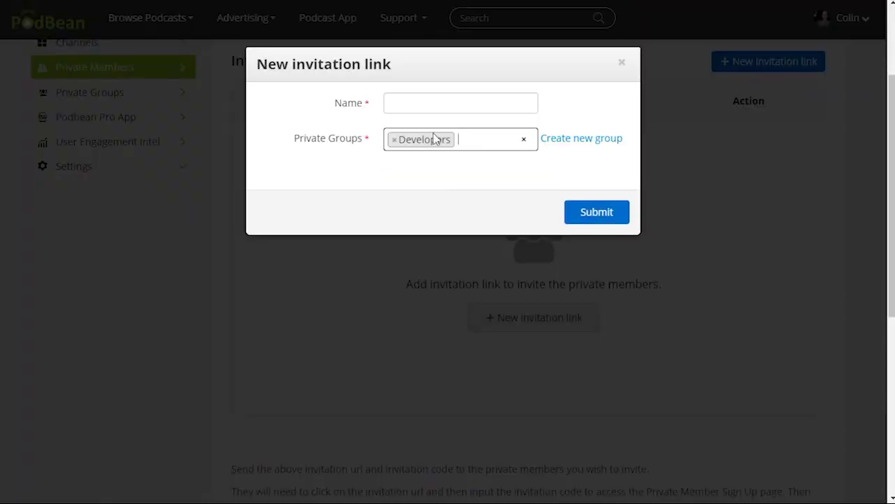
{"action": "left_click", "coordinate": [432, 105]}
{"action": "type", "text": "Developer"}
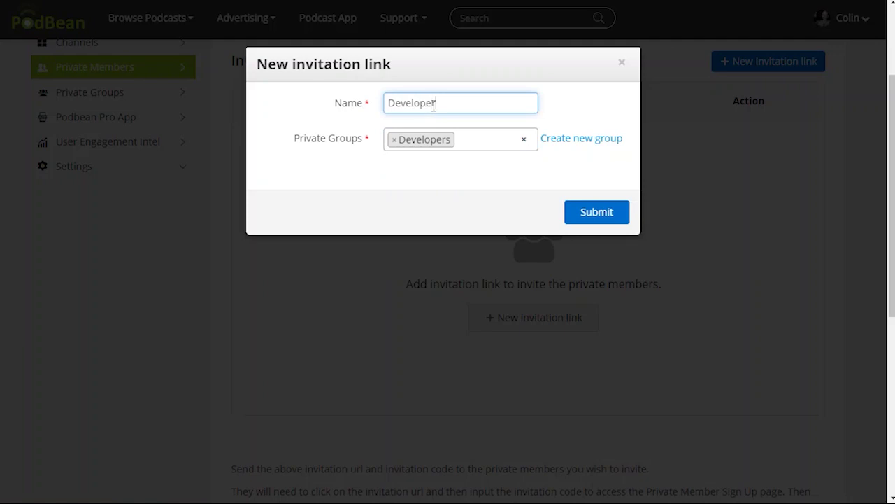
{"action": "type", "text": "s Link"}
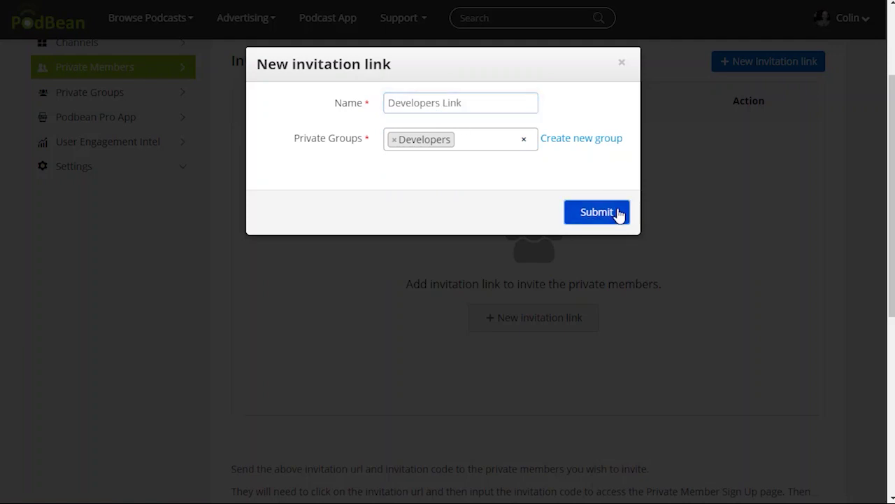
{"action": "left_click", "coordinate": [618, 213]}
{"action": "scroll", "coordinate": [599, 232], "scroll_direction": "down", "scroll_amount": 2}
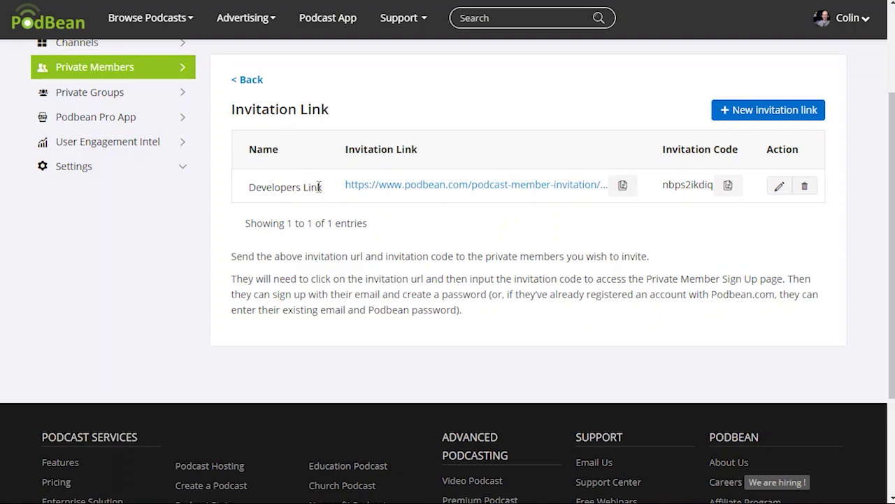
{"action": "scroll", "coordinate": [419, 248], "scroll_direction": "up", "scroll_amount": 2}
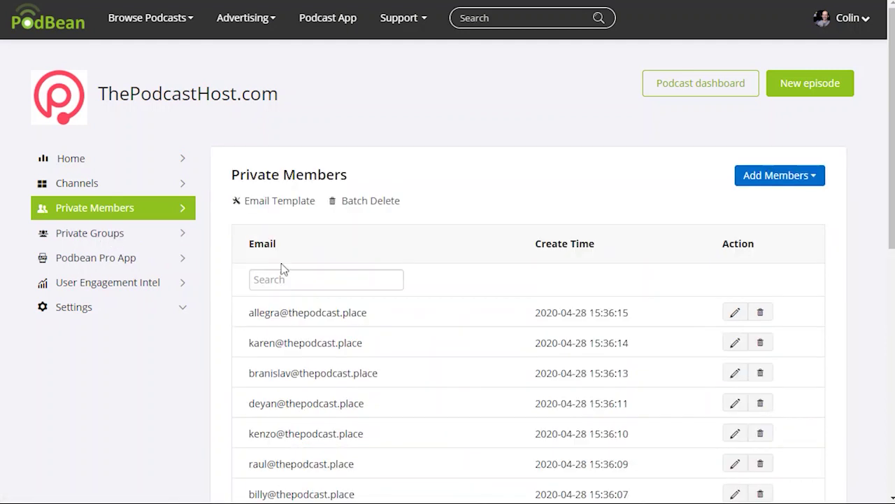
Open the Podbean Pro App page showing the App Store and Google Play links
{"action": "left_click", "coordinate": [86, 264]}
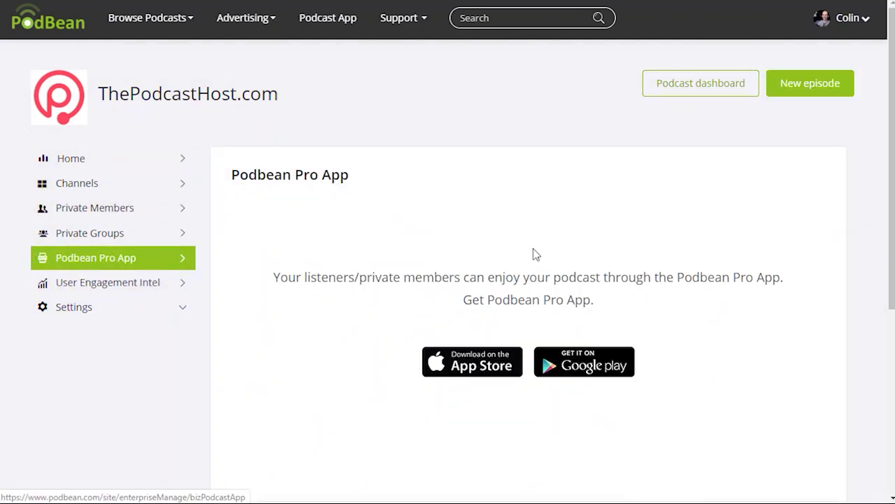
{"action": "scroll", "coordinate": [547, 325], "scroll_direction": "down", "scroll_amount": 3}
{"action": "scroll", "coordinate": [544, 322], "scroll_direction": "up", "scroll_amount": 3}
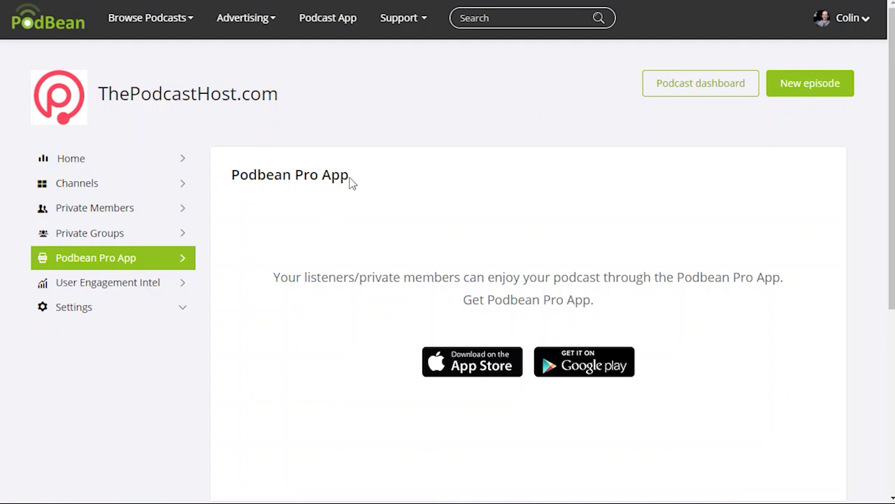
{"action": "left_click_drag", "start_coordinate": [318, 174], "coordinate": [322, 175]}
{"action": "left_click", "coordinate": [324, 184]}
Under User Engagement Intel, view The Alitu Private Podcast's engagement stats
{"action": "left_click", "coordinate": [119, 285]}
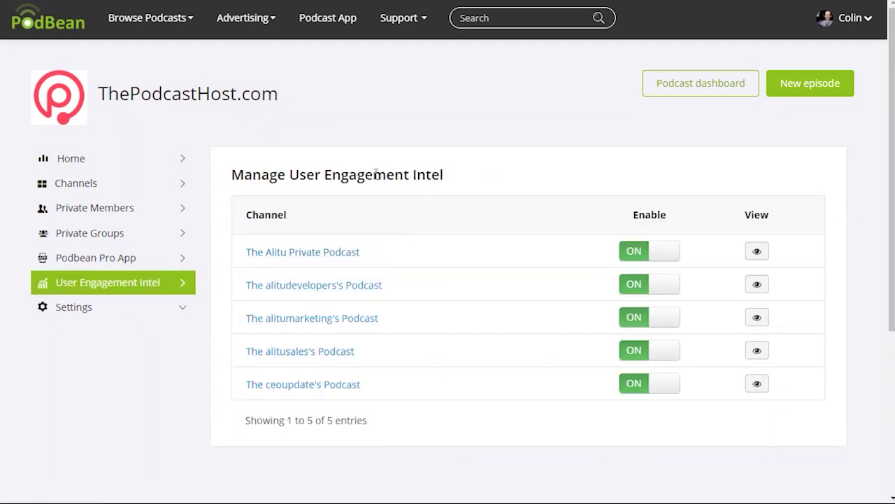
{"action": "left_click", "coordinate": [309, 254]}
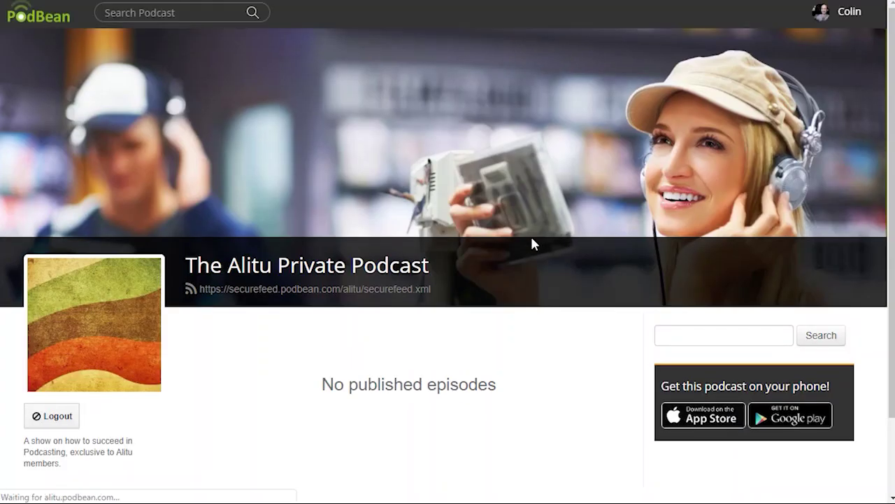
{"action": "key", "text": "alt+Left"}
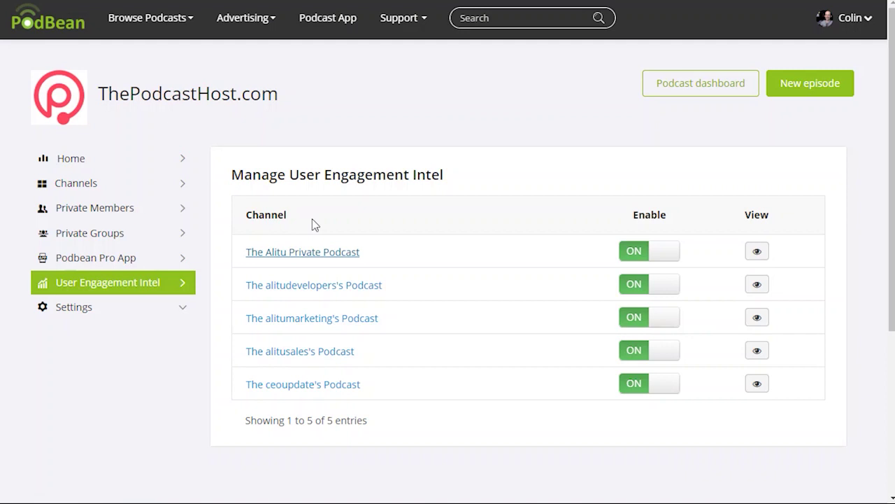
{"action": "left_click", "coordinate": [757, 251]}
Review the Home dashboard's 15-day trial notice and empty download charts, then expand and collapse Settings
{"action": "left_click", "coordinate": [73, 160]}
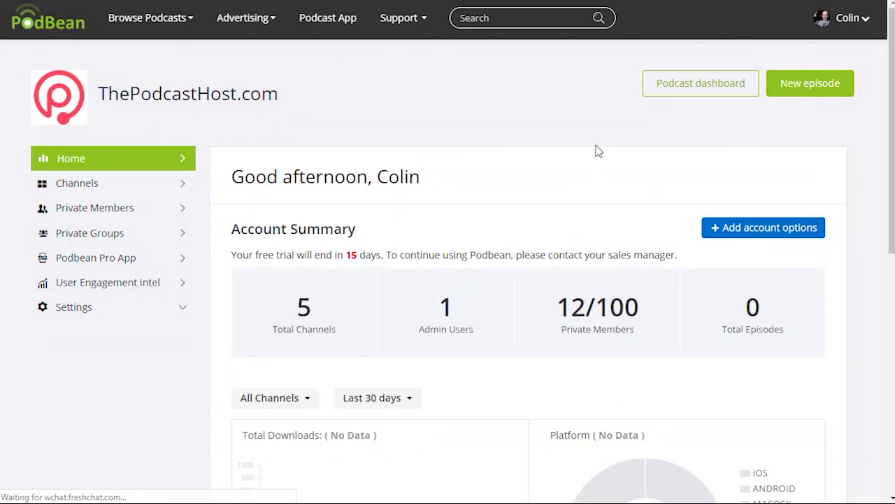
{"action": "scroll", "coordinate": [469, 182], "scroll_direction": "down", "scroll_amount": 3}
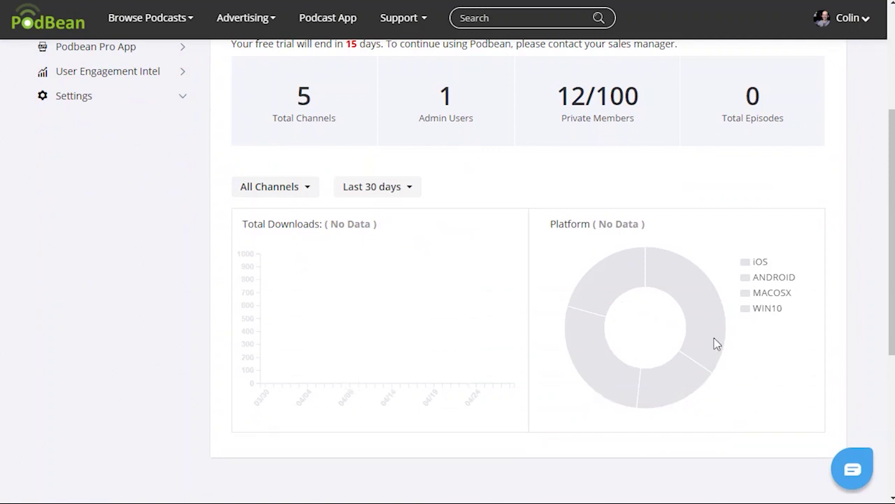
{"action": "scroll", "coordinate": [656, 362], "scroll_direction": "down", "scroll_amount": 1}
{"action": "scroll", "coordinate": [654, 356], "scroll_direction": "down", "scroll_amount": 4}
{"action": "scroll", "coordinate": [649, 372], "scroll_direction": "up", "scroll_amount": 8}
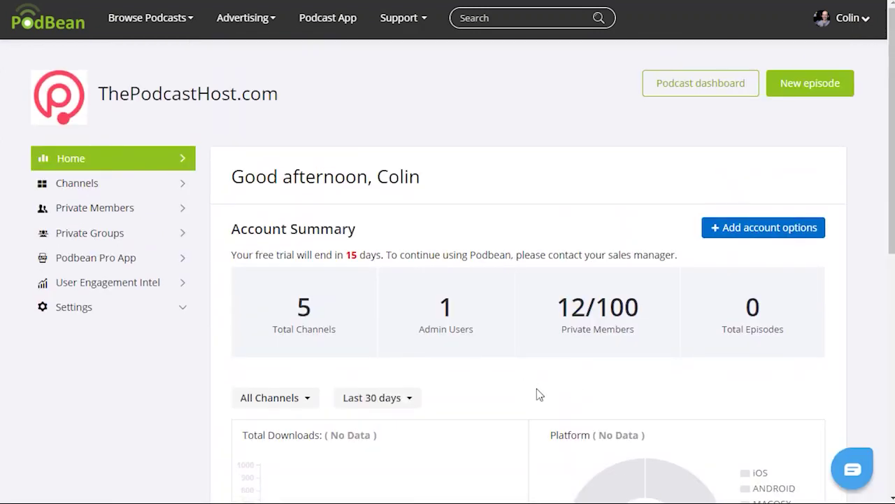
{"action": "left_click", "coordinate": [87, 310]}
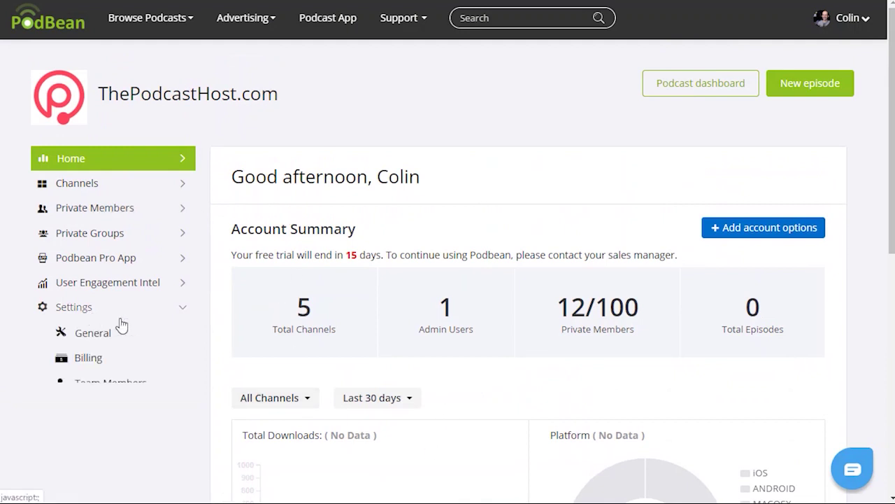
{"action": "left_click", "coordinate": [74, 309]}
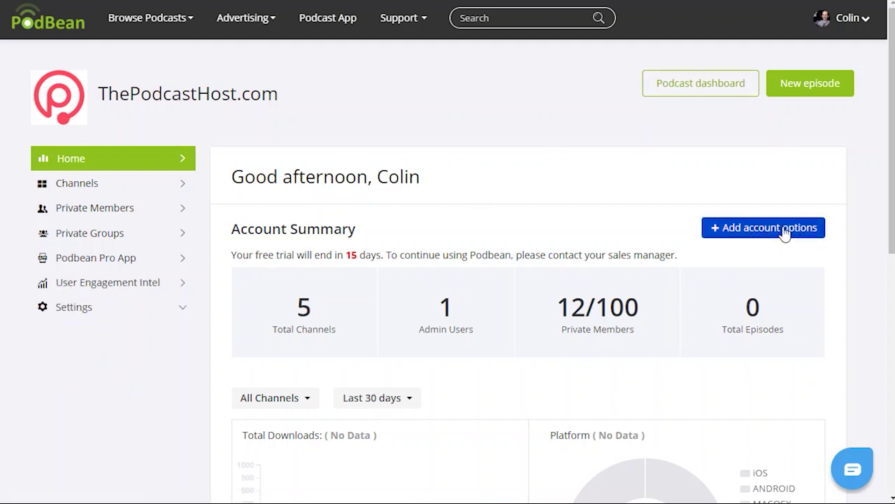
{"action": "left_click", "coordinate": [722, 244]}
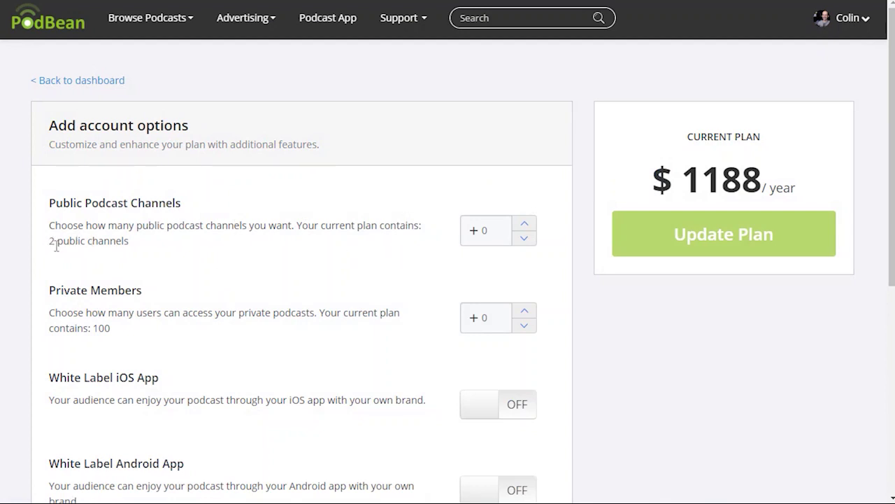
{"action": "left_click", "coordinate": [524, 224]}
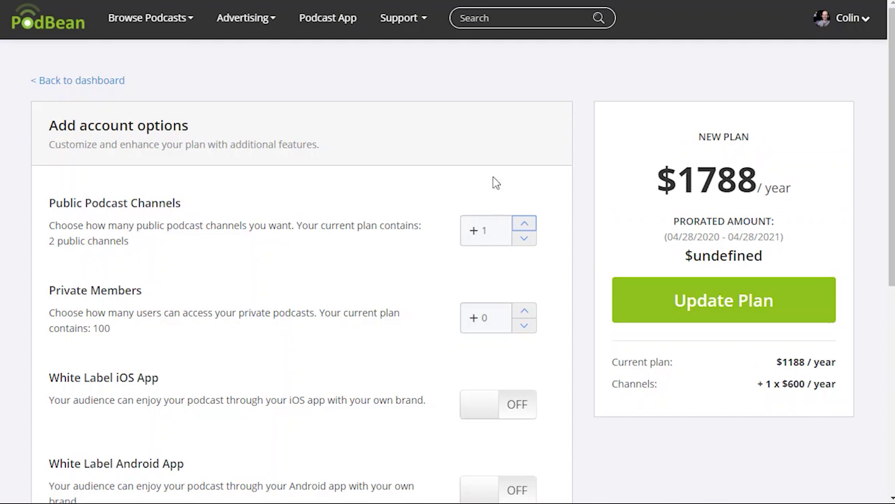
{"action": "left_click", "coordinate": [524, 238]}
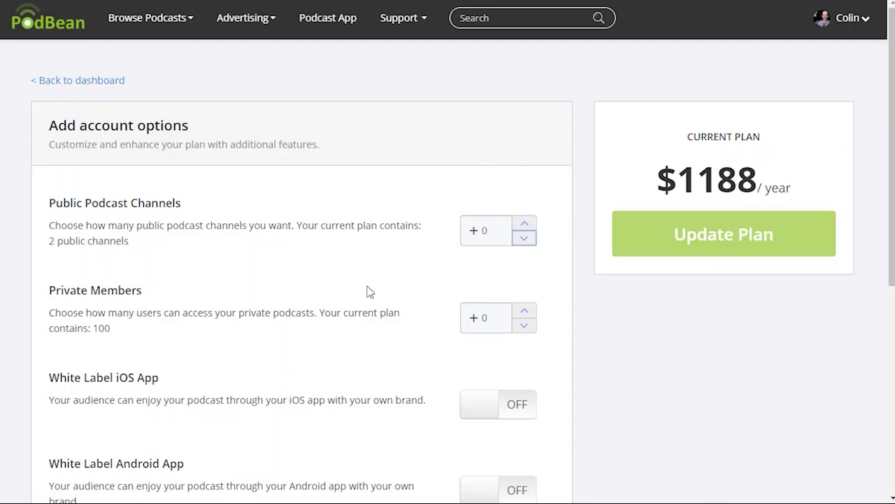
{"action": "left_click", "coordinate": [526, 312]}
{"action": "left_click", "coordinate": [527, 314]}
{"action": "left_click", "coordinate": [527, 314]}
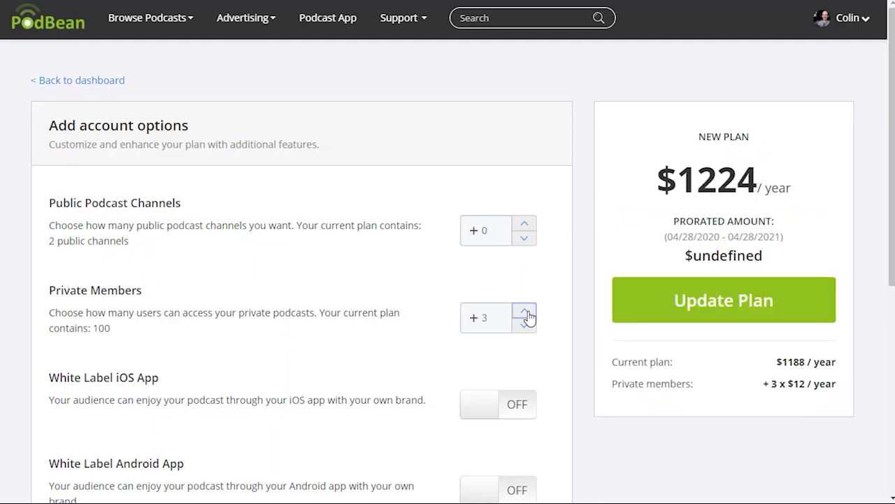
{"action": "left_click", "coordinate": [525, 312]}
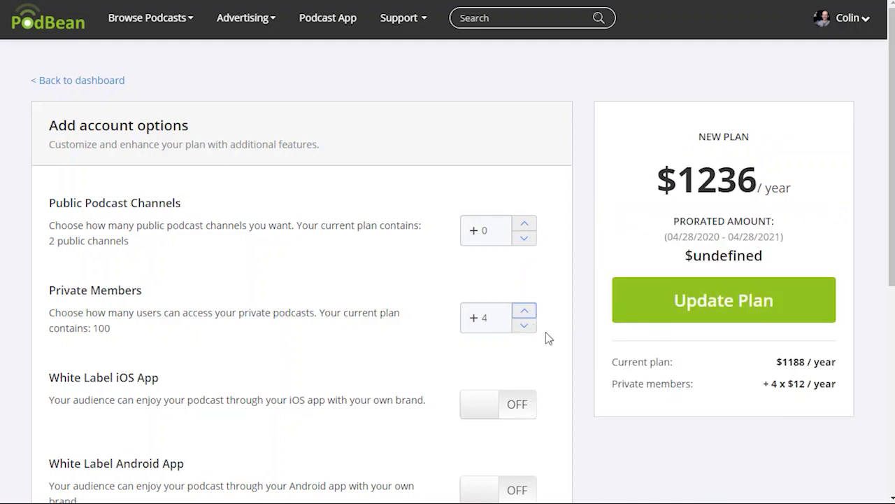
{"action": "left_click", "coordinate": [524, 325]}
{"action": "left_click", "coordinate": [77, 80]}
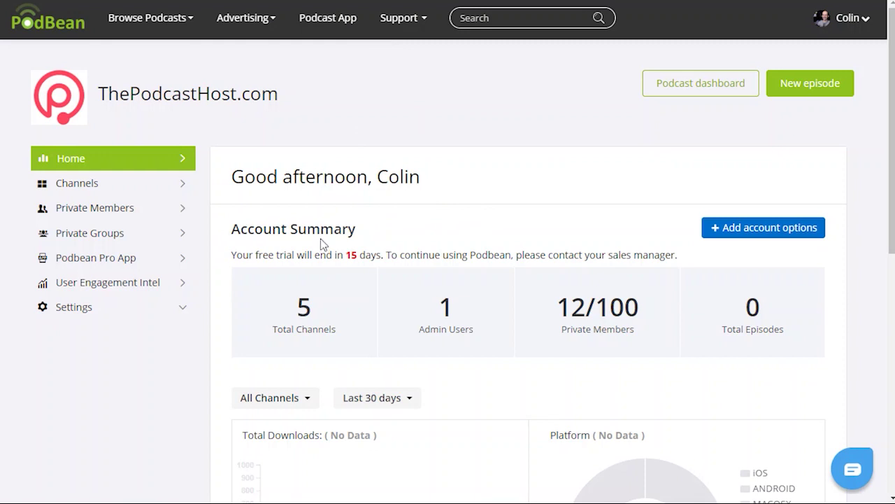
{"action": "scroll", "coordinate": [426, 308], "scroll_direction": "down", "scroll_amount": 3}
{"action": "scroll", "coordinate": [441, 318], "scroll_direction": "up", "scroll_amount": 3}
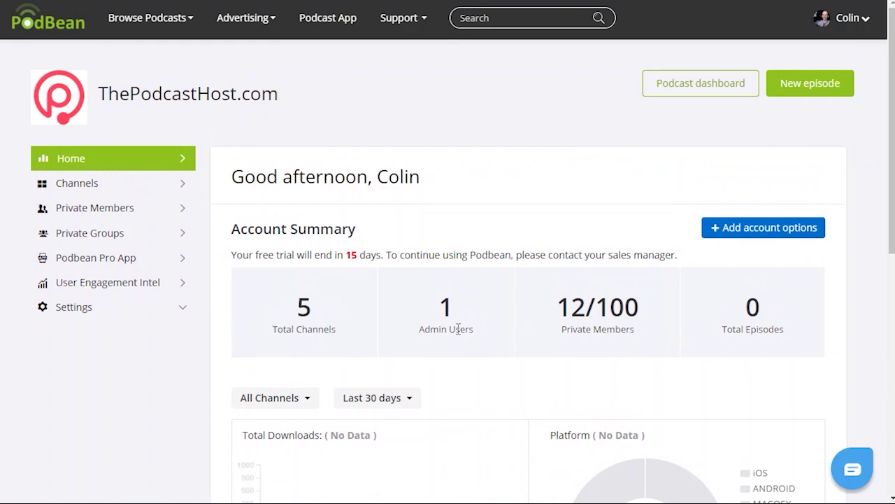